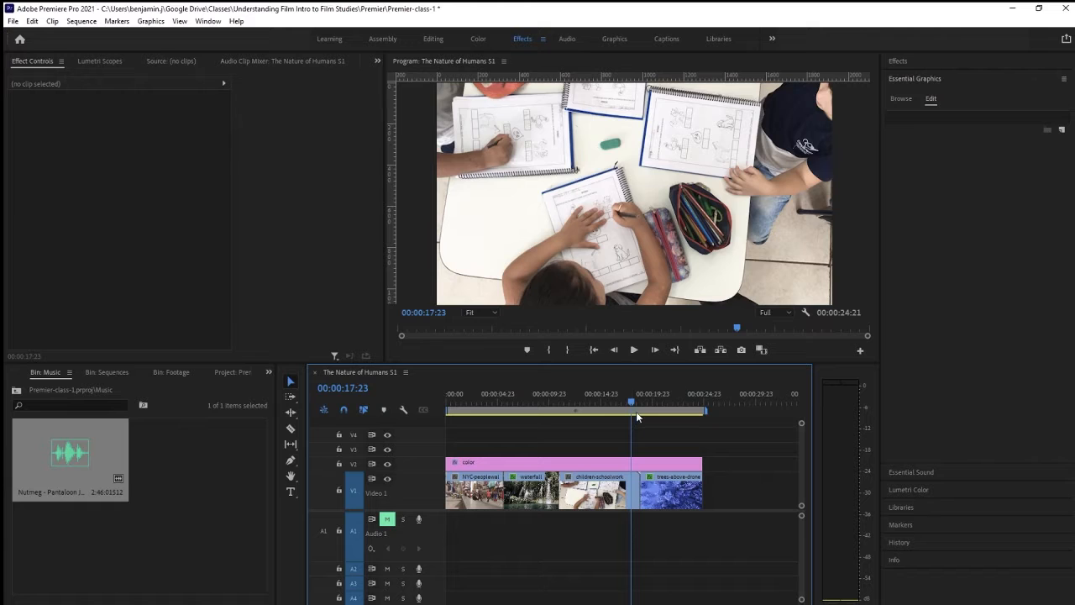
Show the Dissolve video transitions in the effects library
left_click(936, 58)
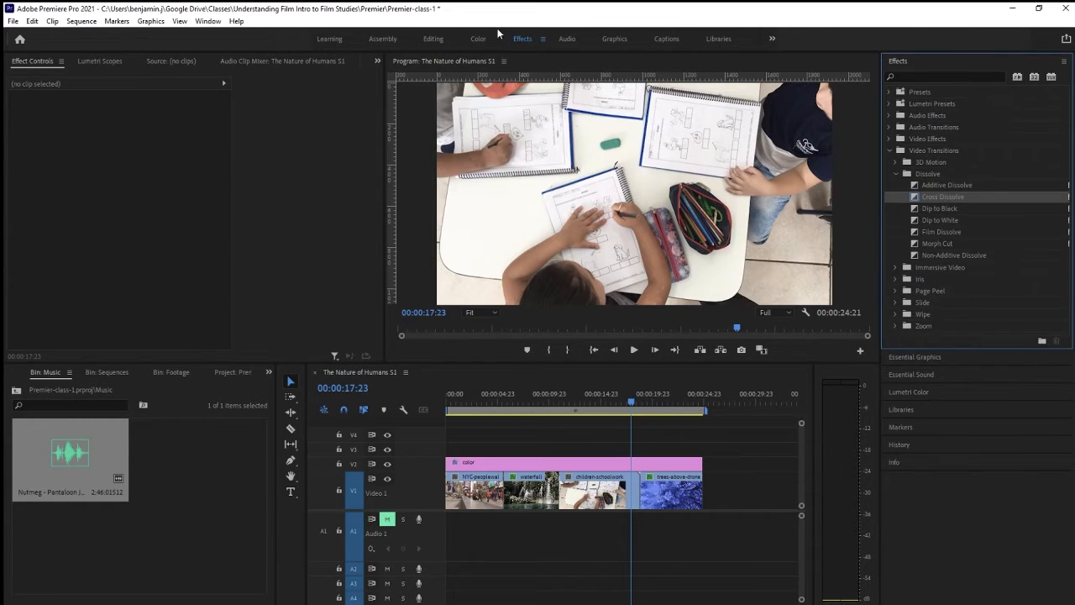
left_click(889, 150)
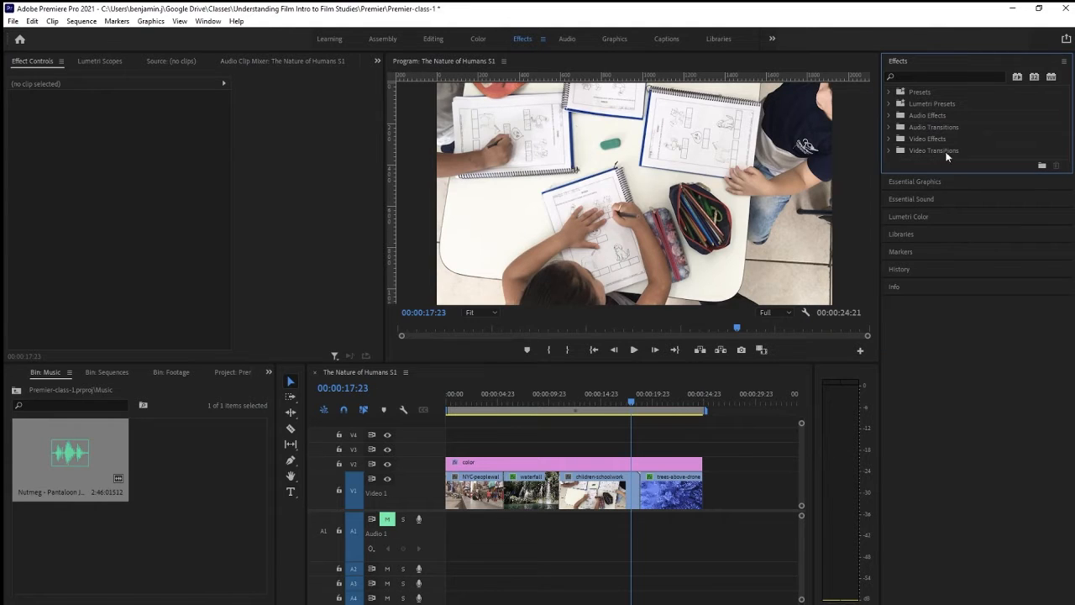
left_click(889, 149)
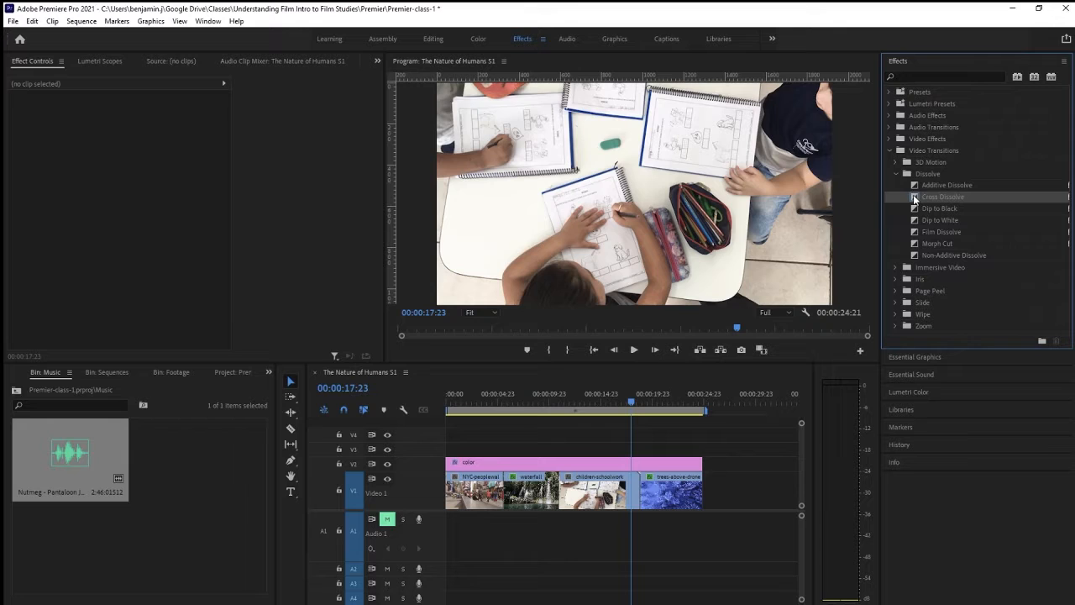
Try a Cross Dissolve at the cut between the children-schoolwork and trees-above-drone clips, and undo it
left_click_drag(915, 198, 988, 309)
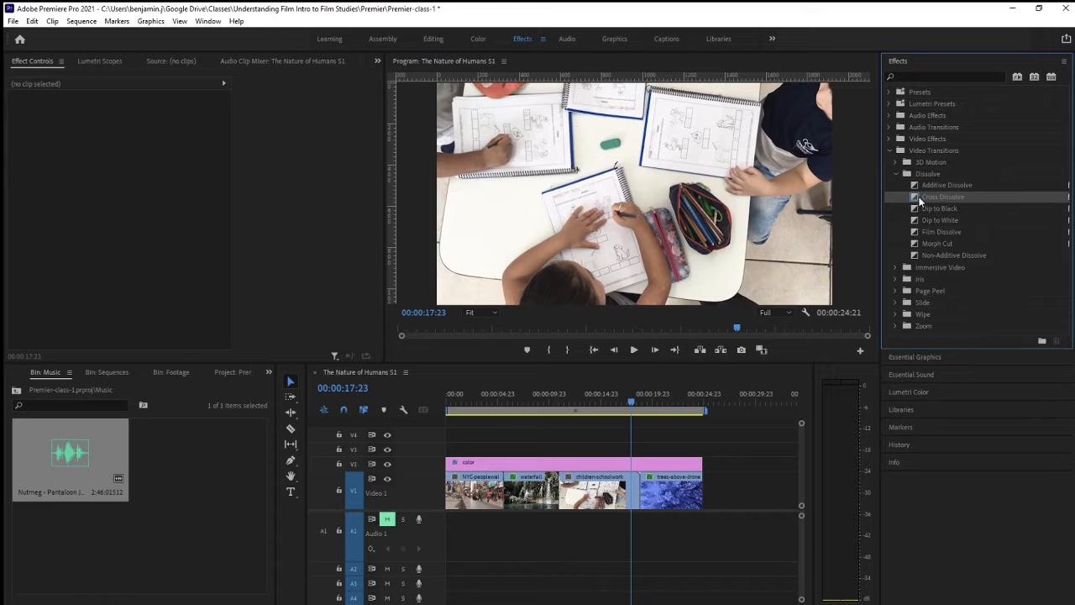
left_click_drag(920, 200, 635, 492)
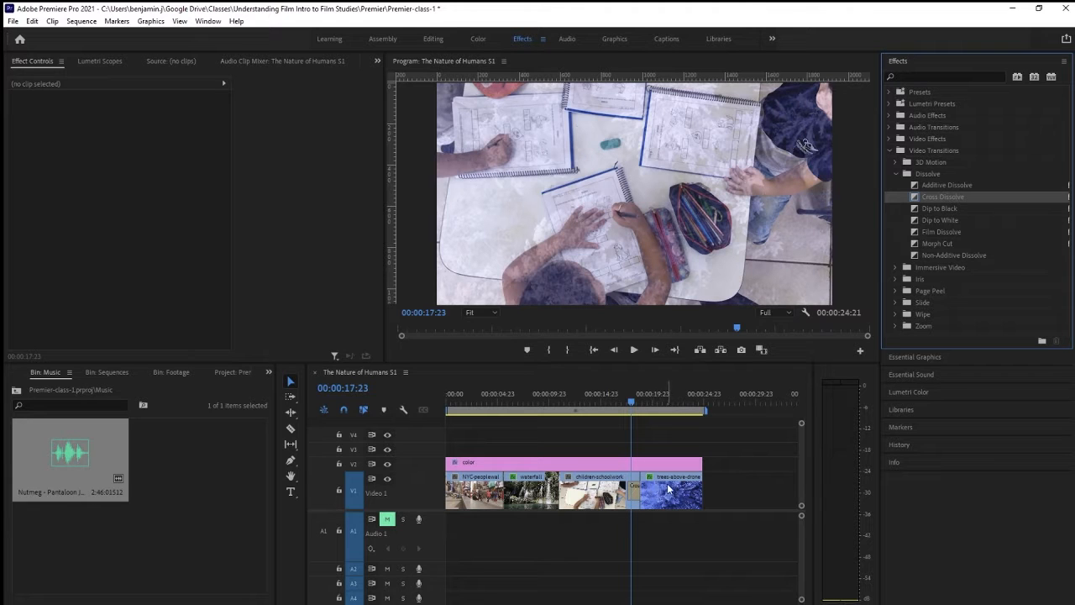
key("ctrl+z")
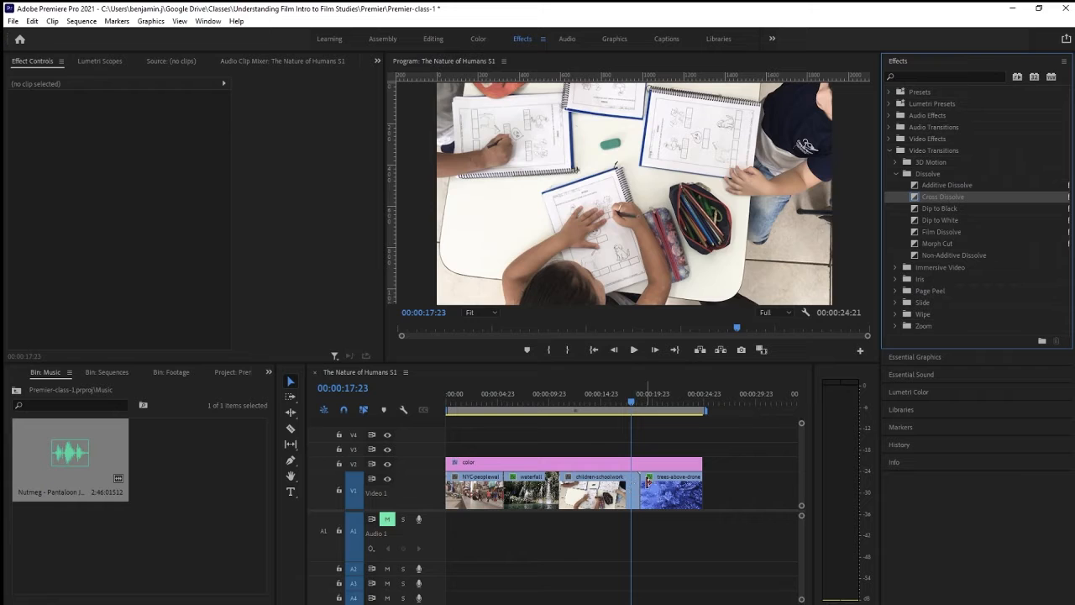
Ripple-edit the cut on V1, extending the start of trees-above-drone and shortening the end of children-schoolwork
left_click(290, 411)
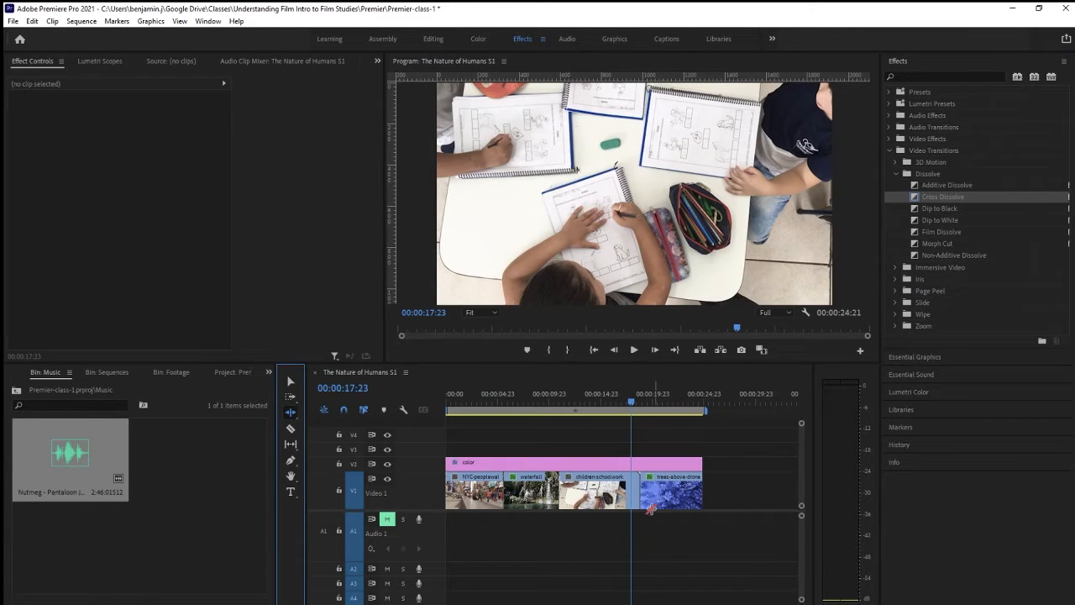
left_click_drag(643, 490, 632, 490)
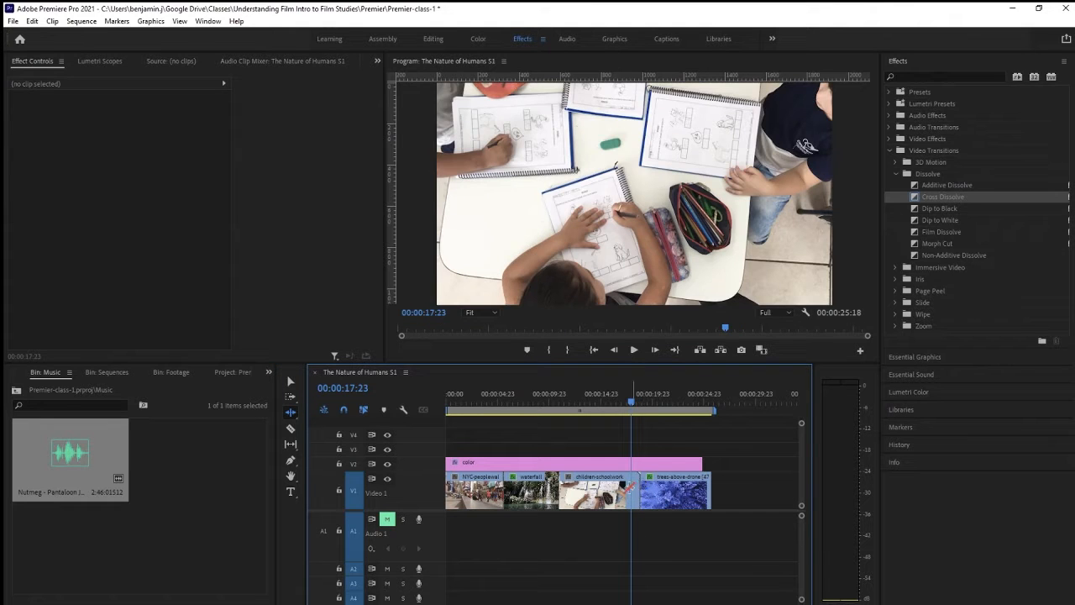
mouse_move(638, 490)
left_mouse_down()
mouse_move(622, 478)
mouse_move(624, 487)
left_mouse_up()
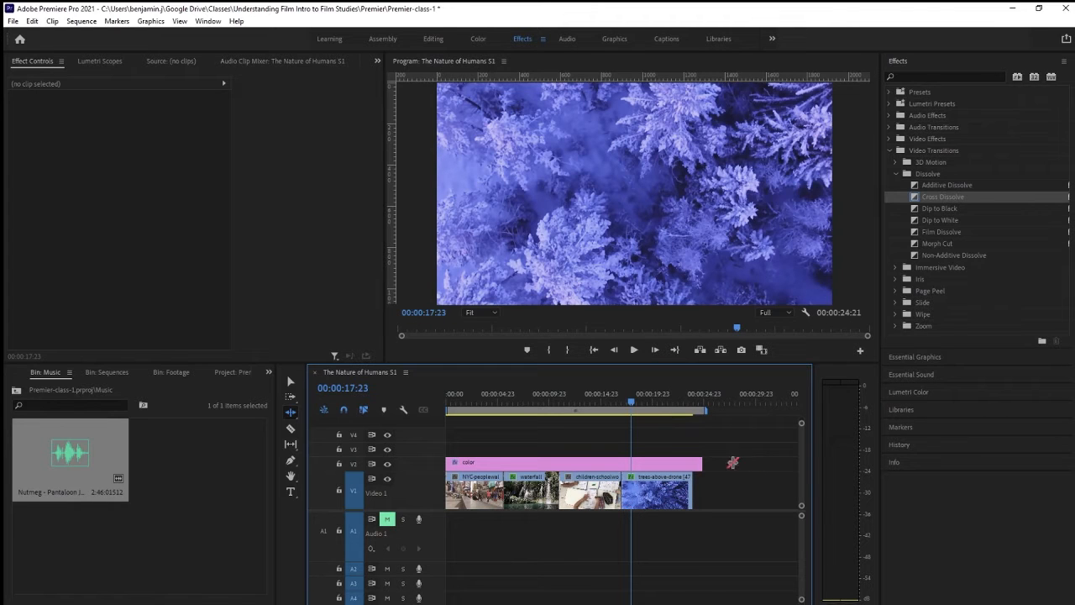
Apply a Cross Dissolve at the cut between children-schoolwork and trees-above-drone and play the transition back
left_click_drag(914, 196, 623, 484)
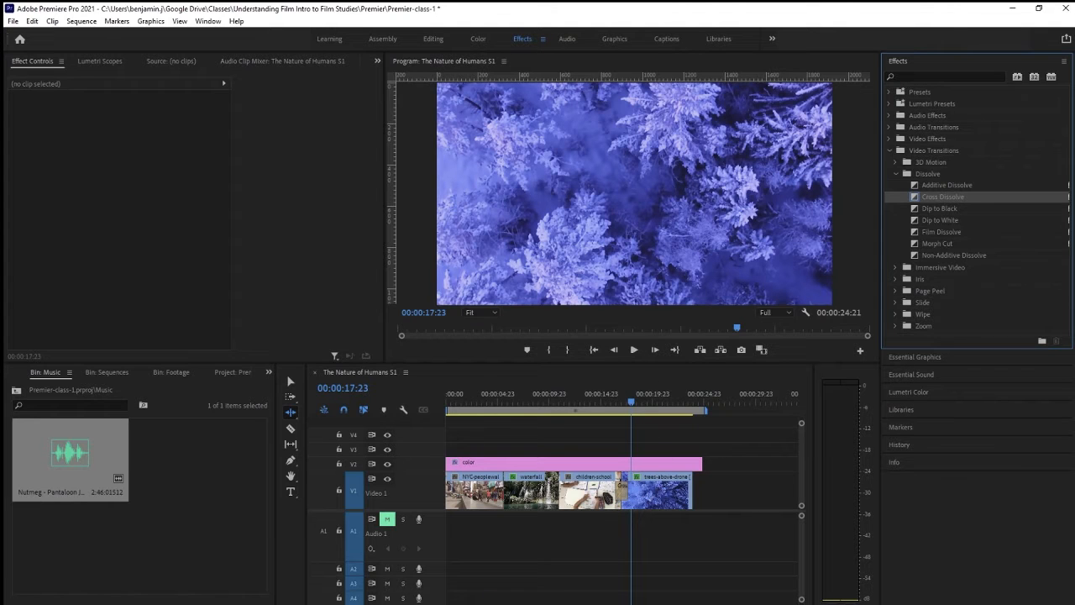
left_click_drag(793, 604, 682, 604)
left_click_drag(622, 404, 546, 417)
key("space")
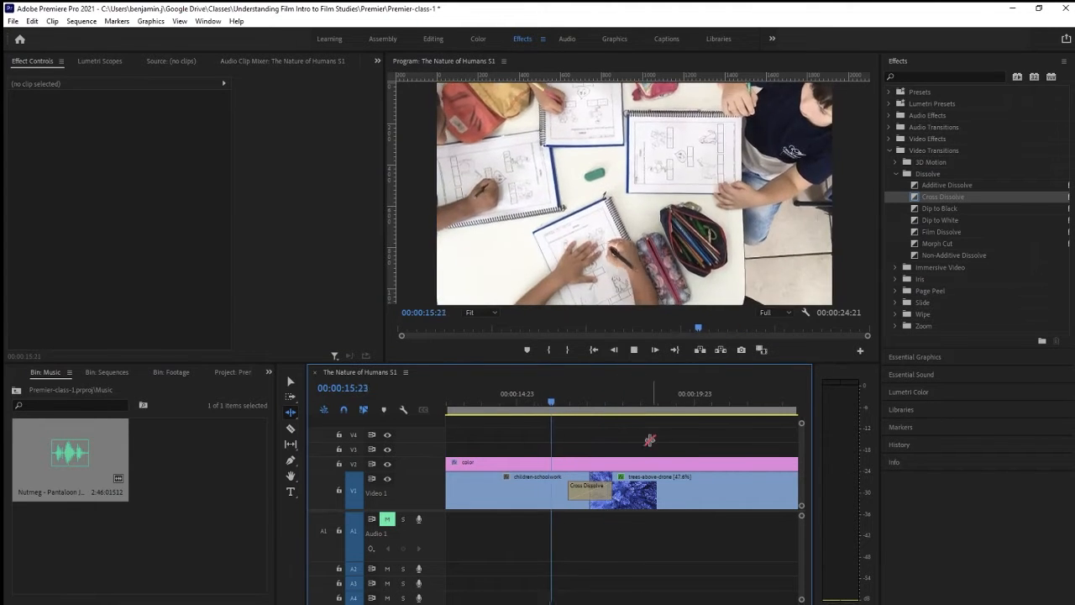
key("space")
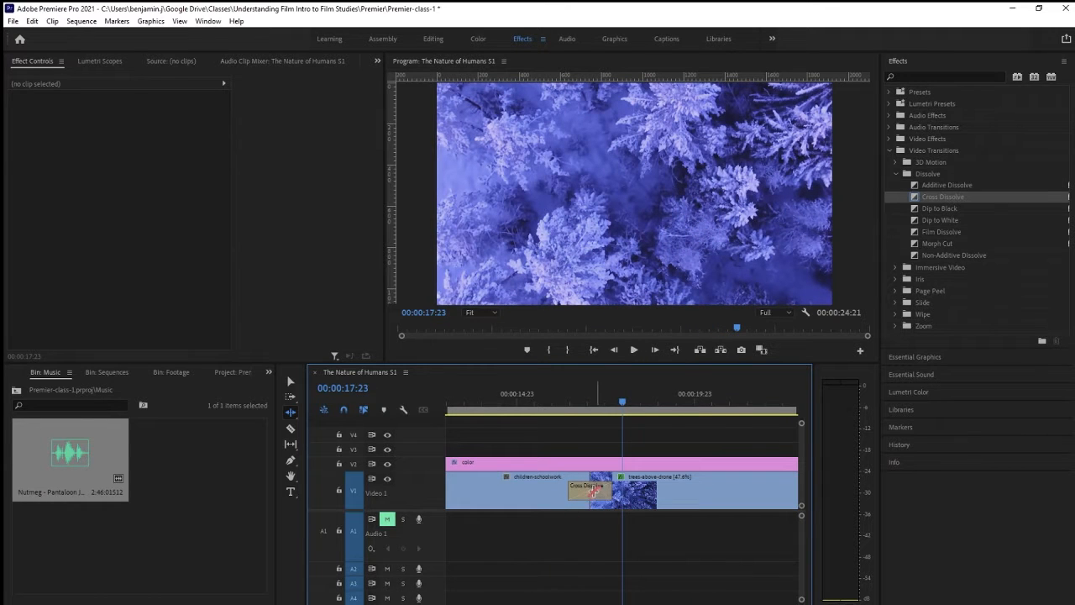
Try shifting the Cross Dissolve with the Selection tool and bring it back to being centered at the cut
left_click(592, 492)
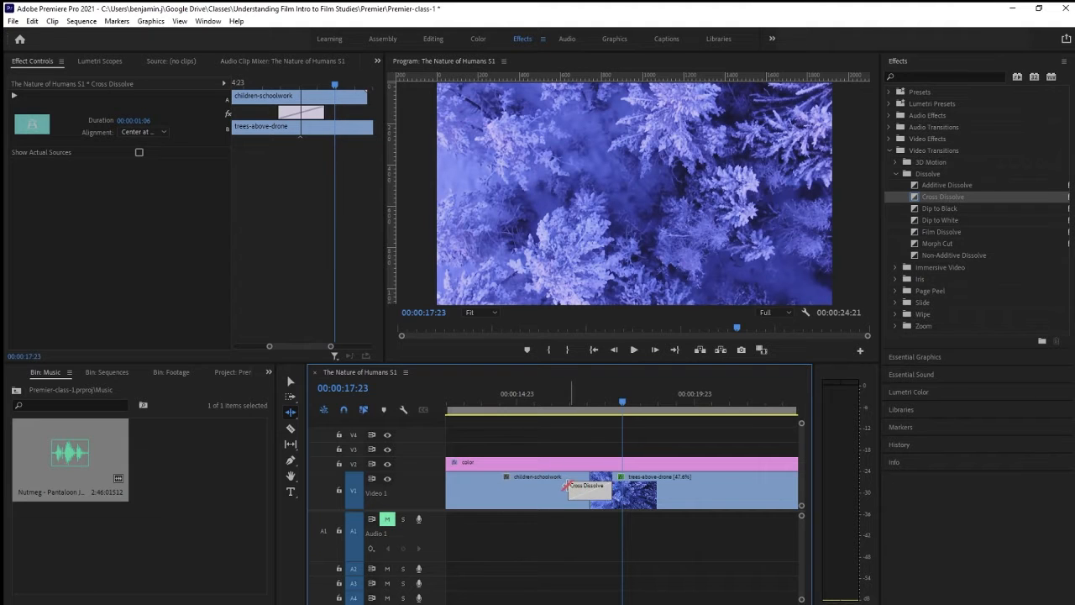
left_click(291, 381)
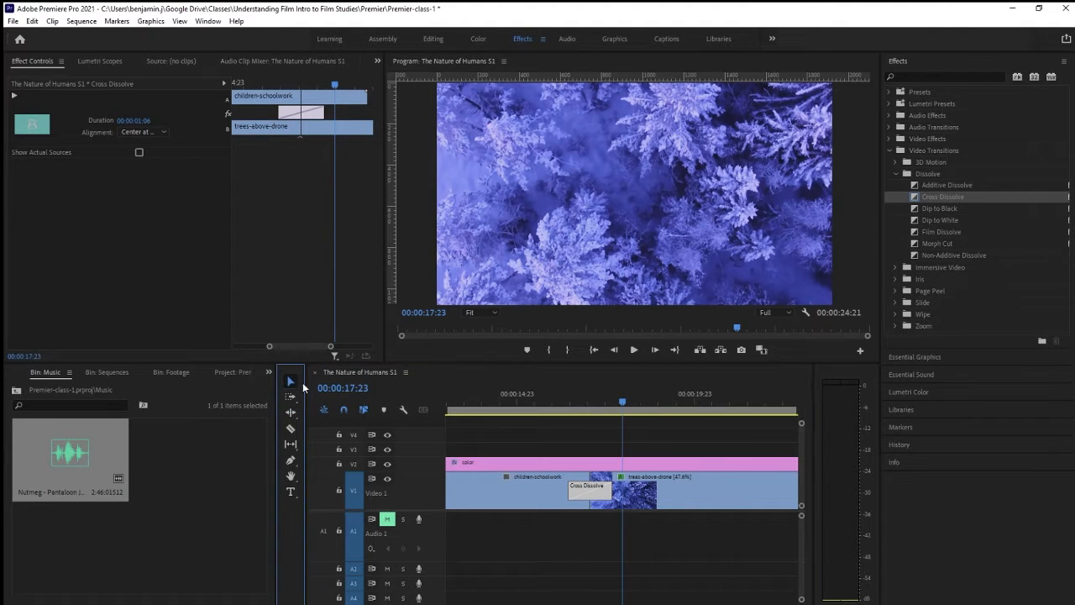
left_click_drag(575, 491, 596, 489)
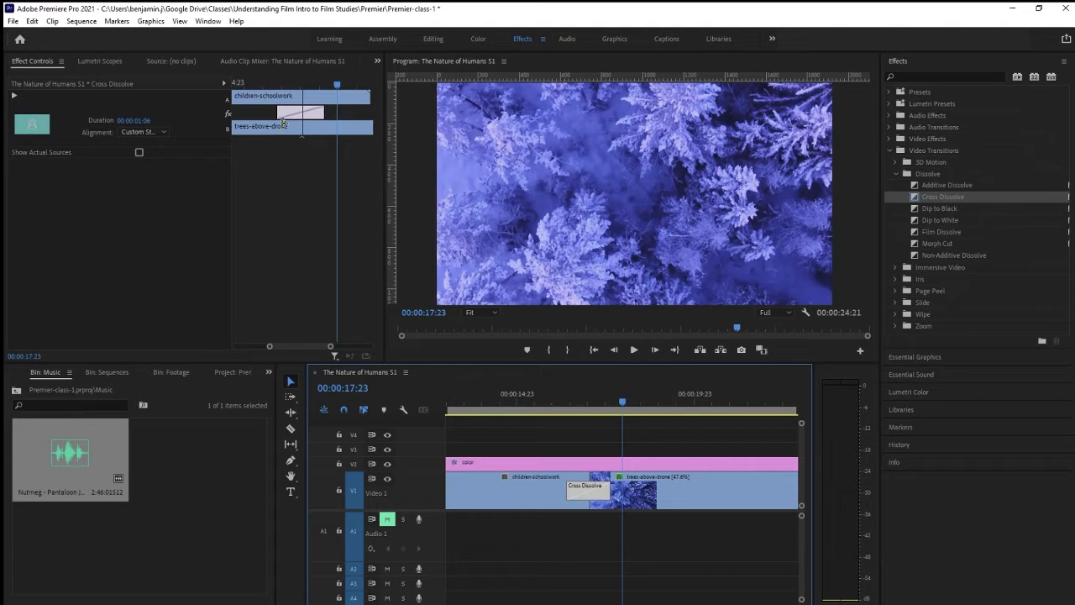
left_click_drag(279, 112, 322, 115)
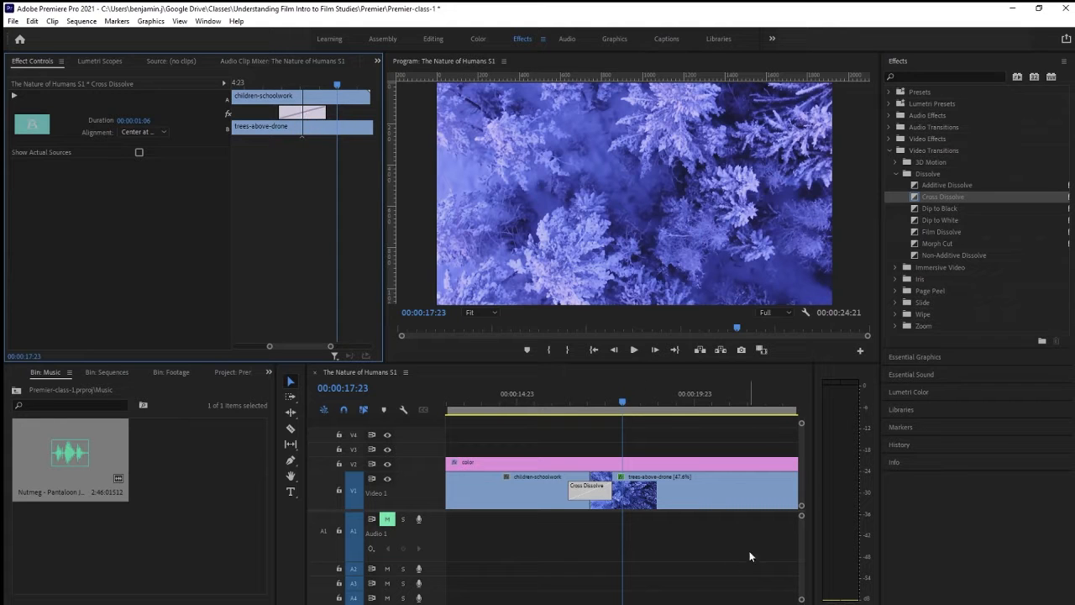
Trim the end of the color layer on V2 to line up with the end of the trees-above-drone clip
left_click(625, 405)
left_click_drag(625, 406, 636, 406)
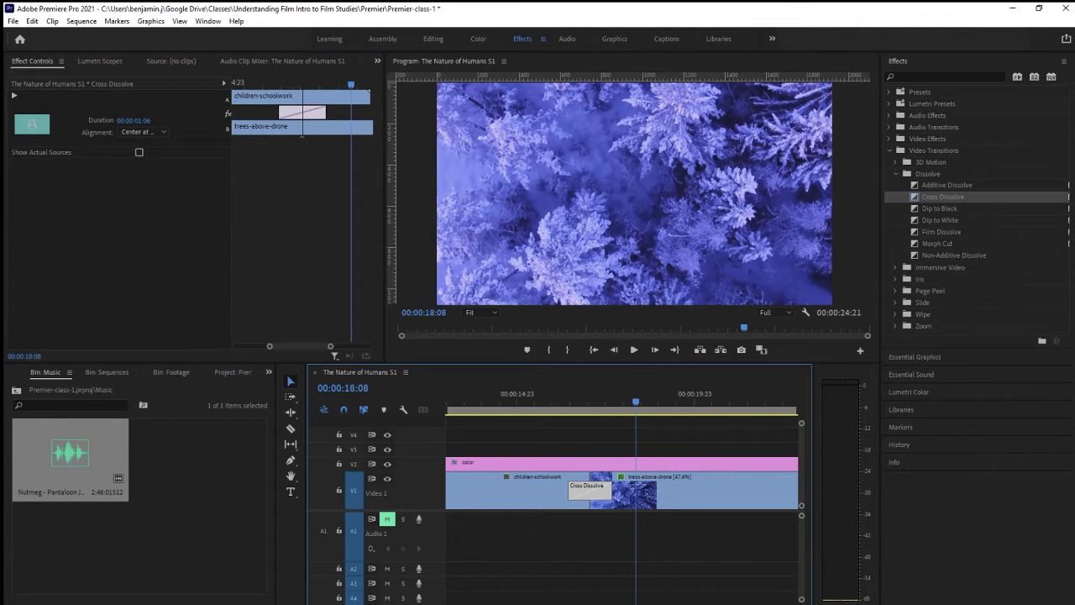
key("minus")
key("minus")
key("minus")
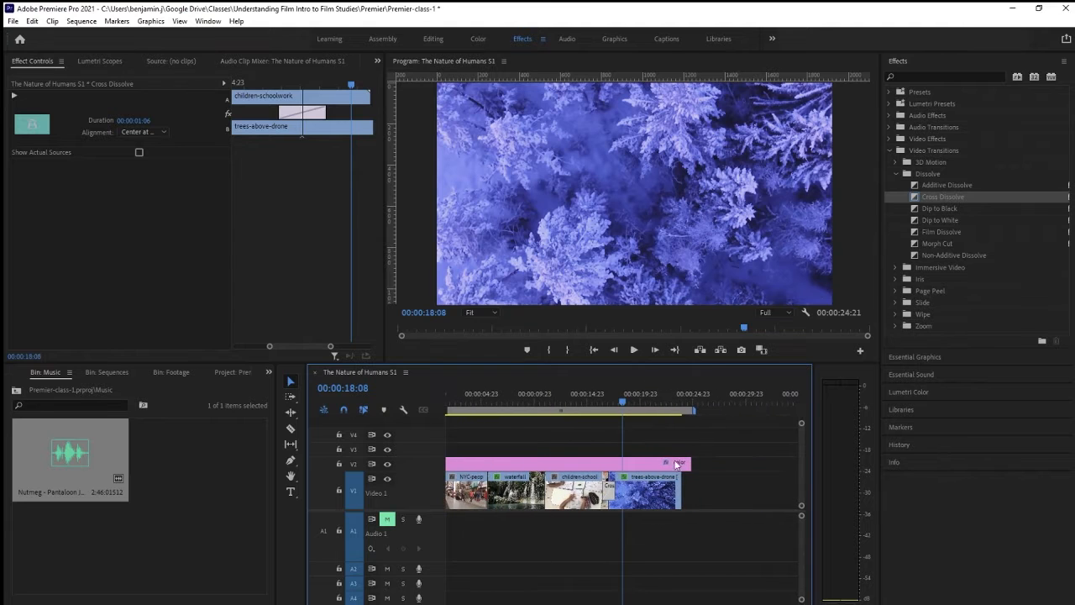
left_click_drag(690, 462, 681, 462)
Apply a Cross Dissolve to the end of the trees-above-drone clip and play back the fade-out
left_click_drag(623, 403, 658, 416)
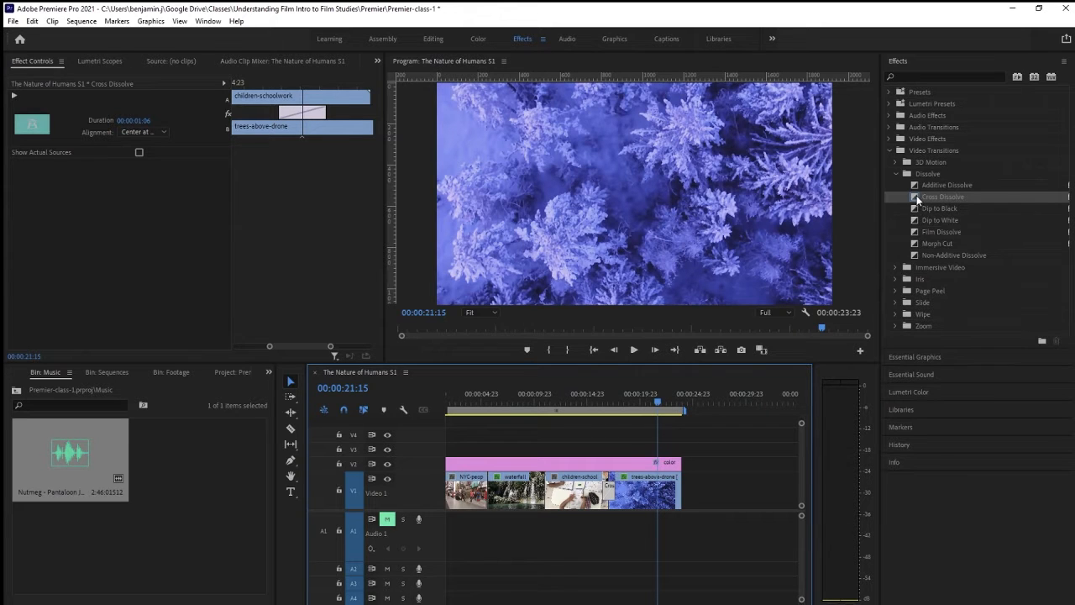
left_click_drag(916, 194, 685, 497)
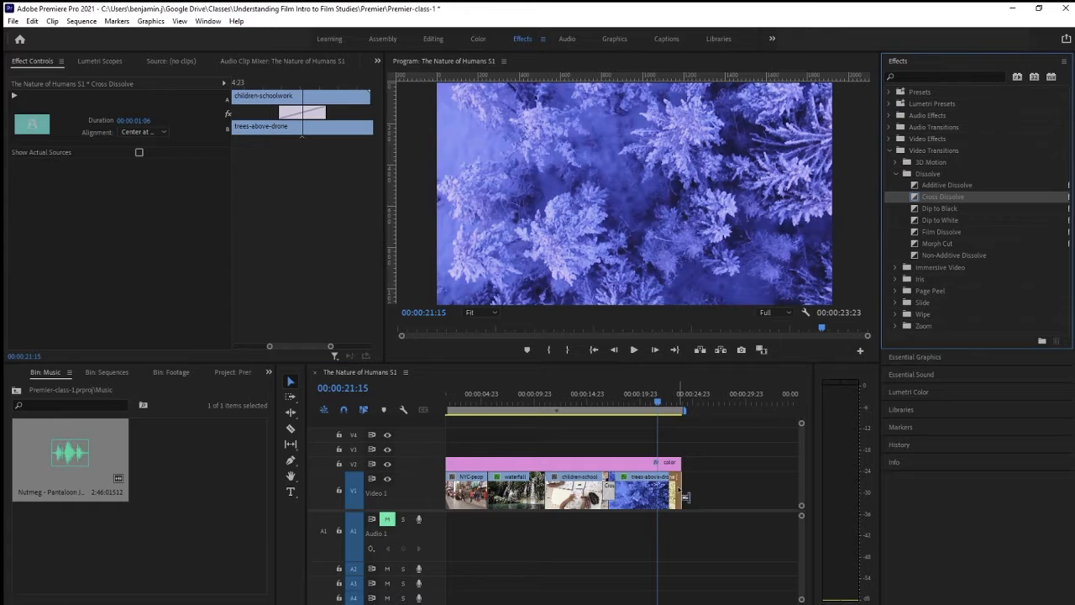
left_click(663, 401)
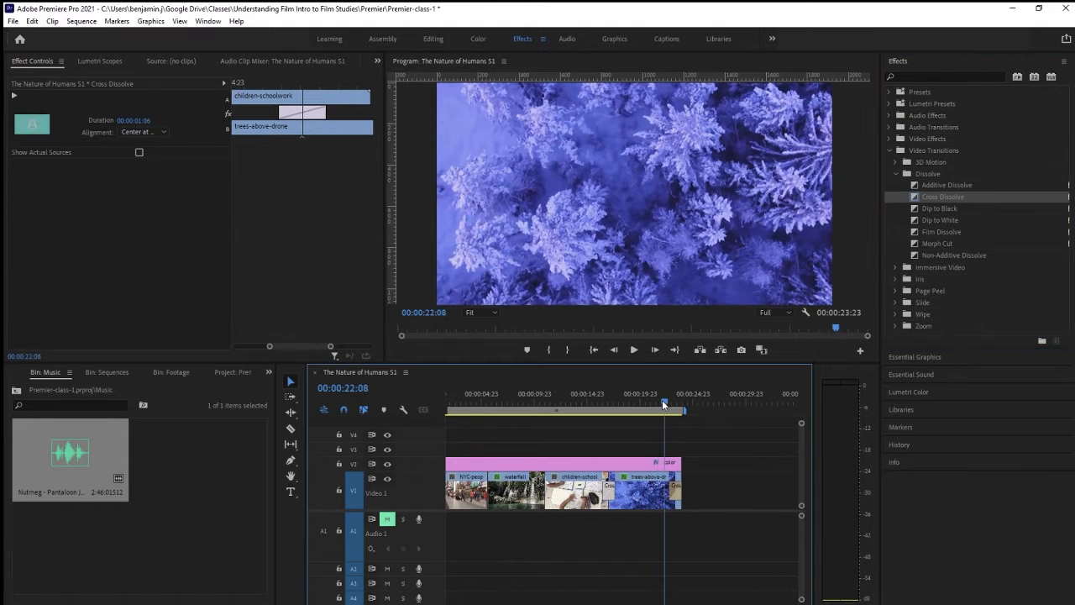
key("space")
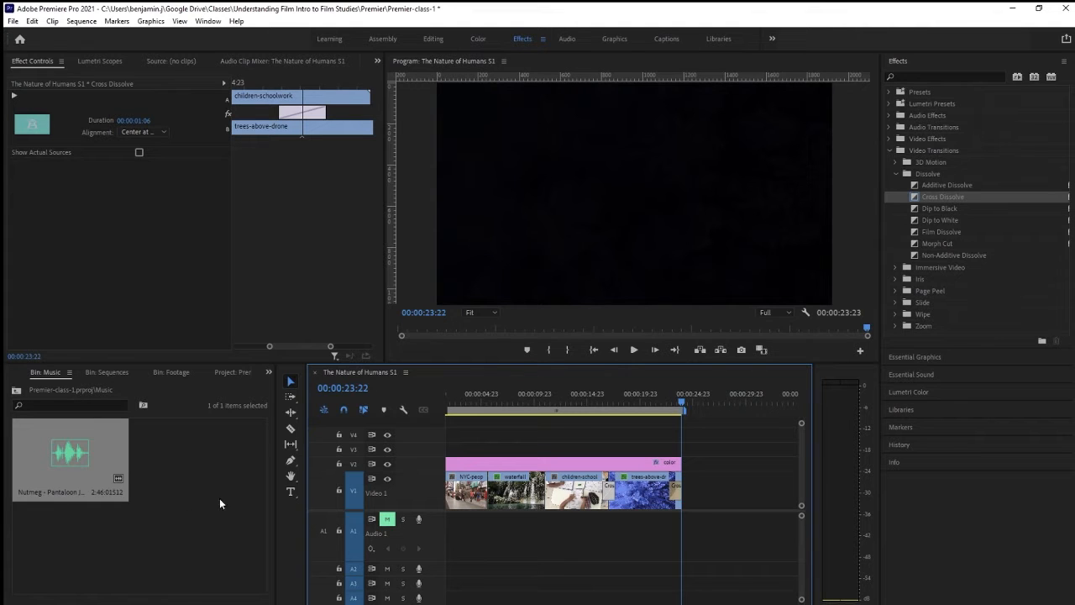
Open the project's Graphics bin and delete the existing Black Video item
left_click(16, 391)
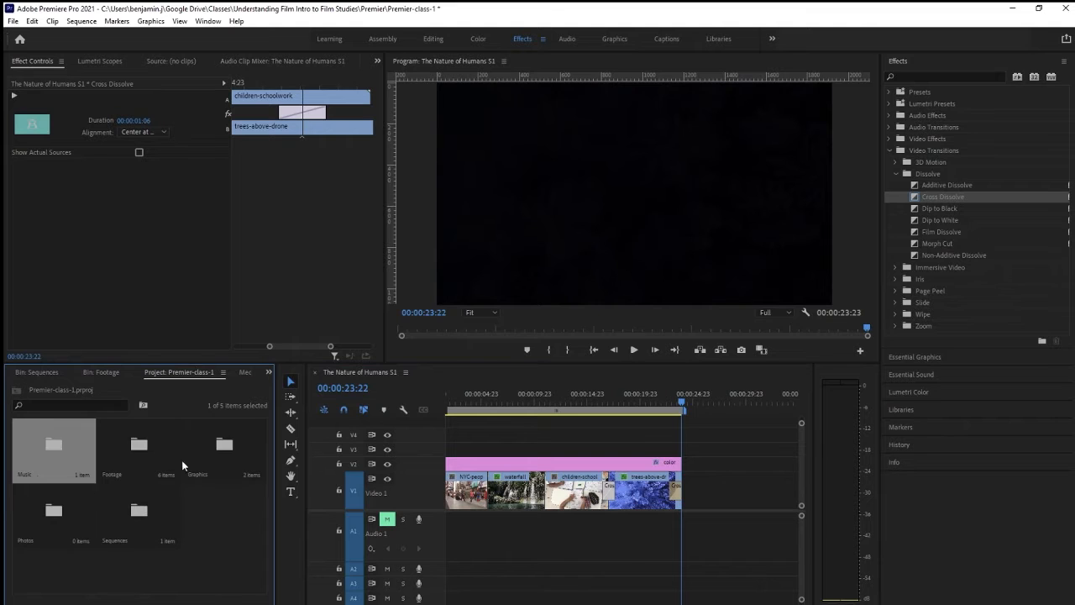
left_click(232, 443)
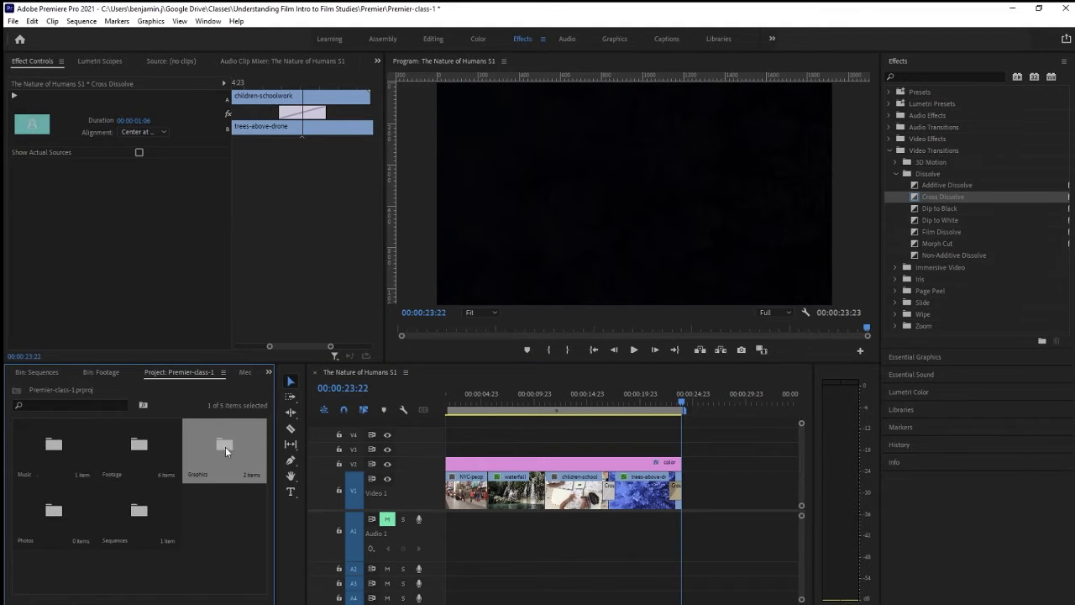
double_click(225, 447)
left_click(132, 549)
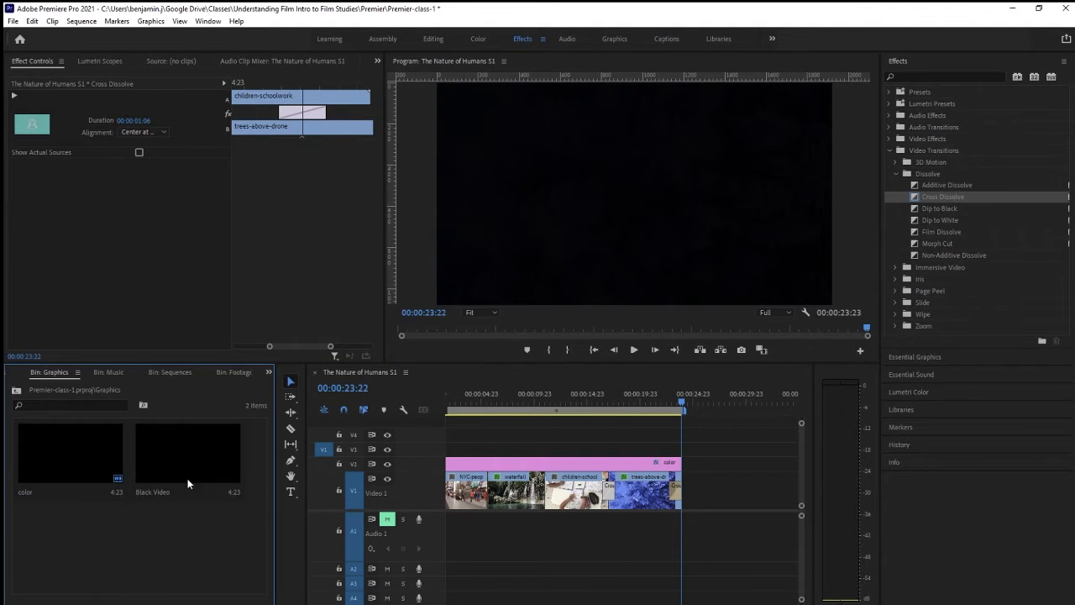
left_click(185, 468)
key("Delete")
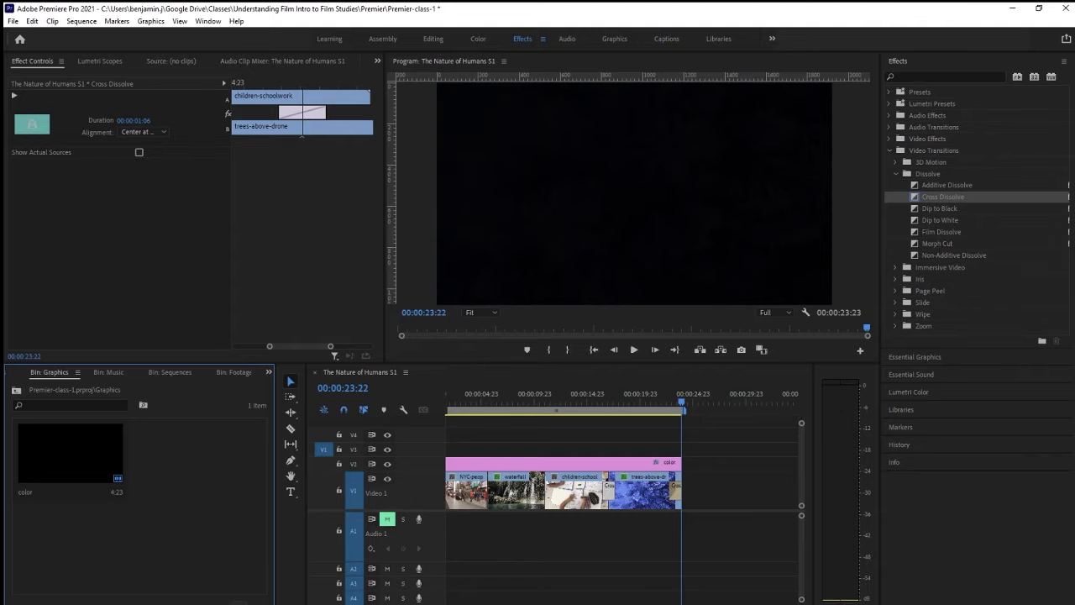
Create a new Black Video item in the Graphics bin
left_click(239, 602)
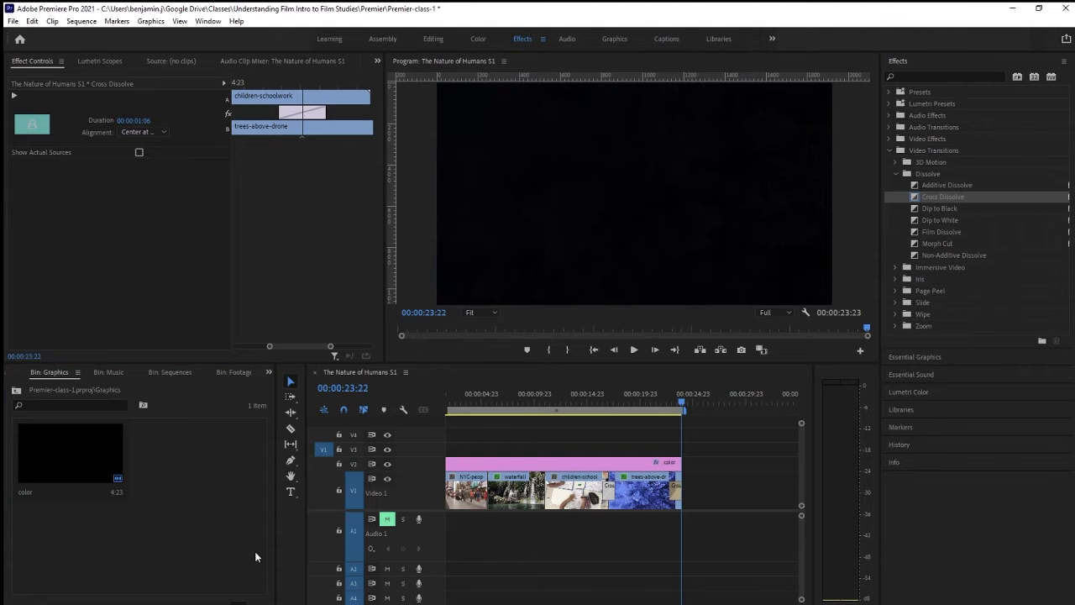
left_click(565, 363)
left_click(190, 554)
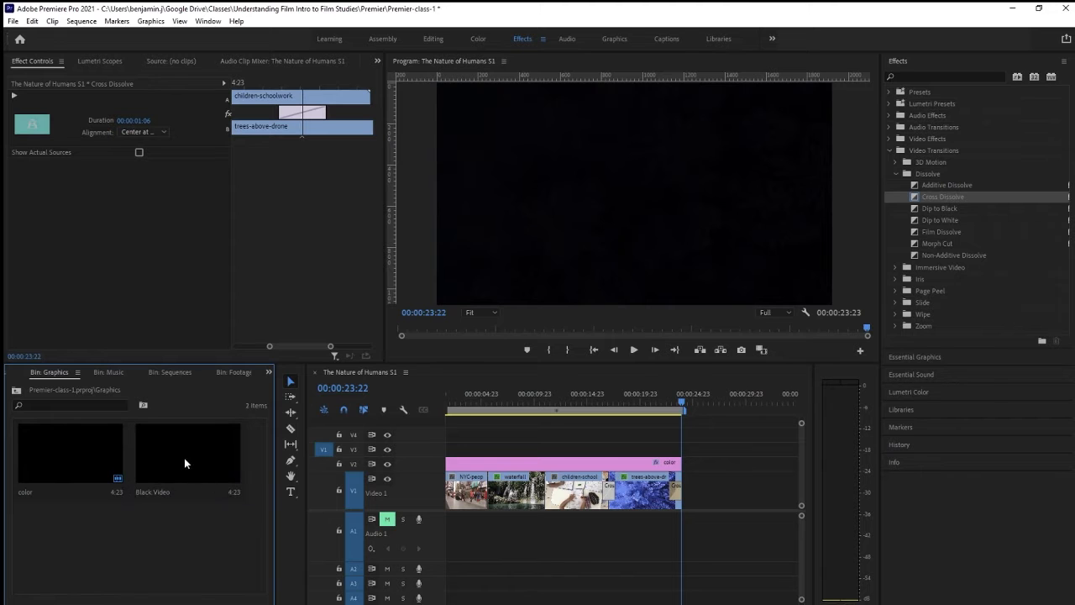
Place the Black Video directly after the trees-above-drone clip on V1 and play back the ending
left_click_drag(184, 462, 710, 495)
left_click_drag(684, 400, 667, 403)
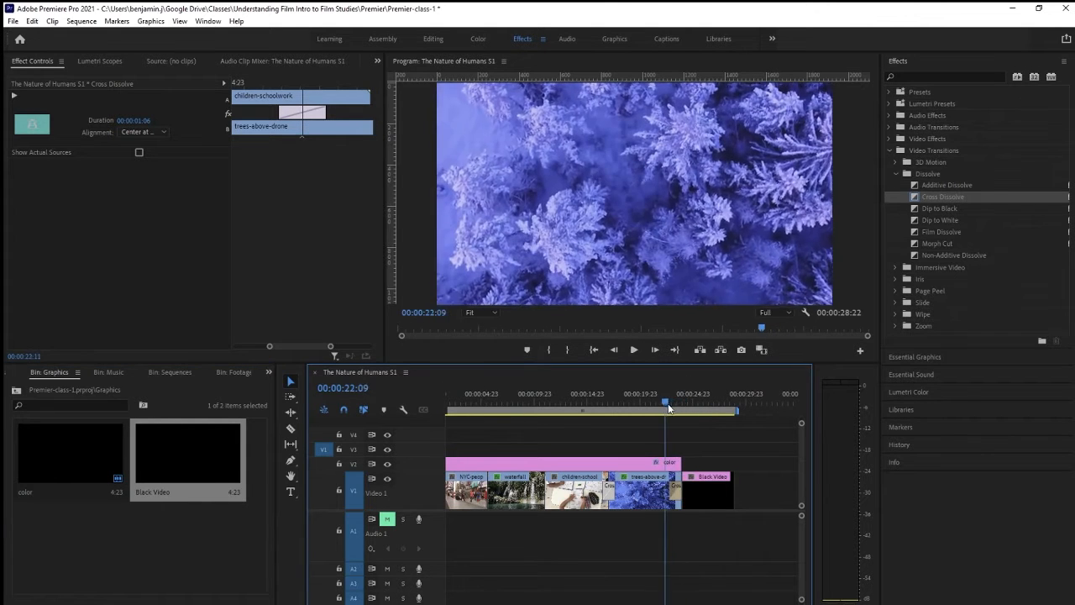
key("space")
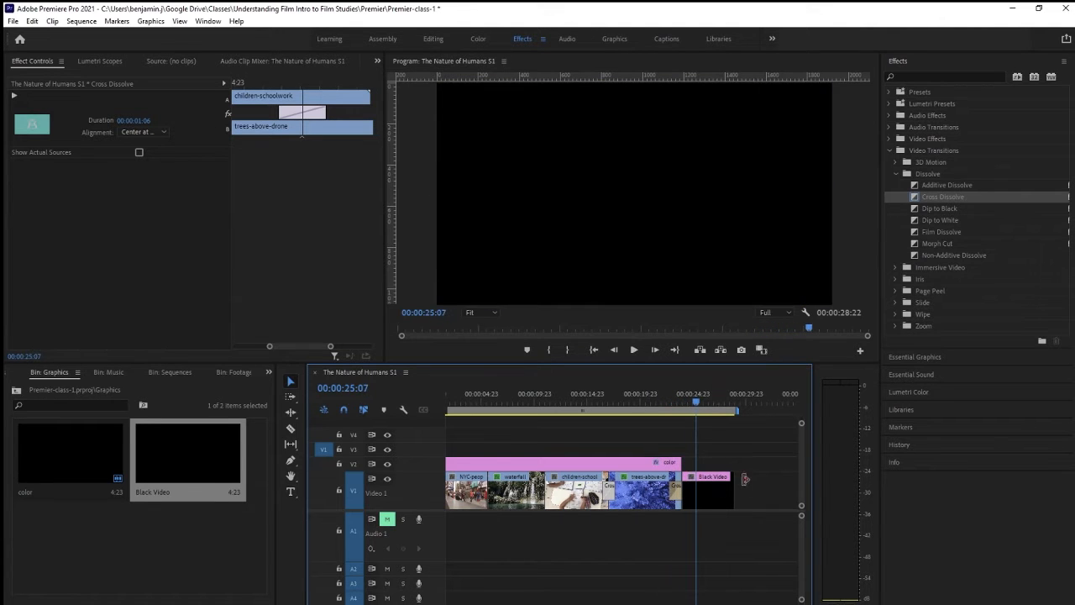
Extend the end of the Black Video clip so that the sequence lasts 00:00:29:23
mouse_move(733, 485)
left_mouse_down()
mouse_move(763, 484)
mouse_move(734, 484)
mouse_move(745, 485)
left_mouse_up()
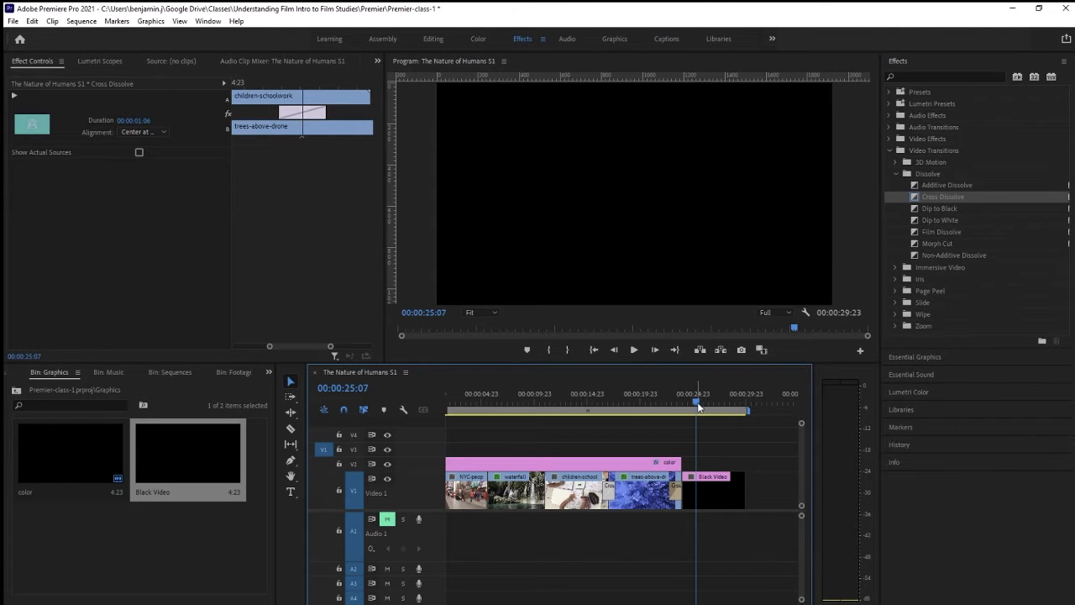
mouse_move(695, 401)
left_mouse_down()
mouse_move(669, 402)
mouse_move(693, 405)
left_mouse_up()
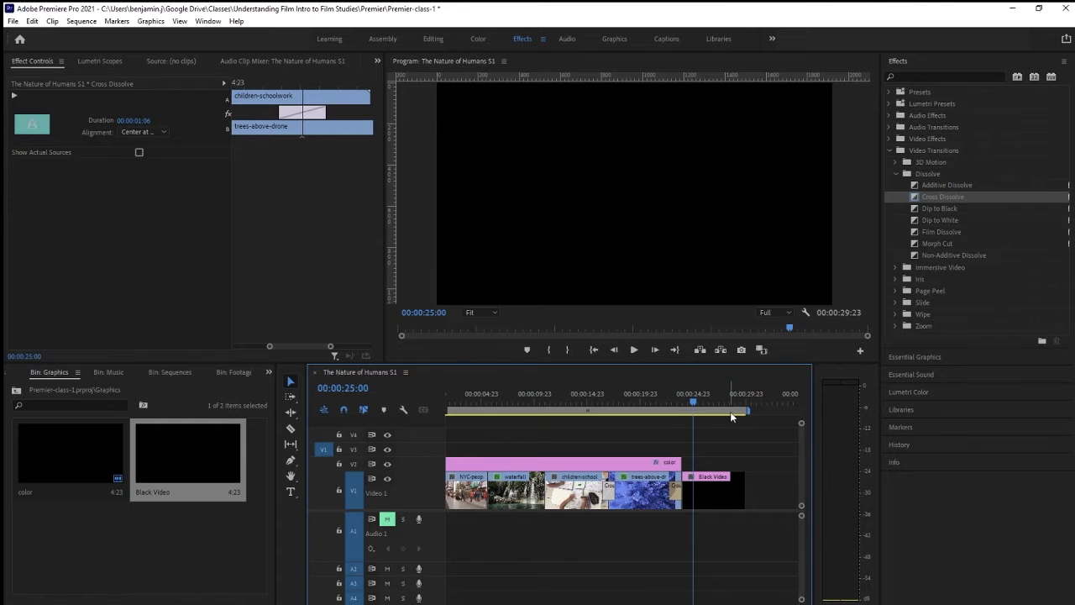
left_click_drag(688, 408, 648, 403)
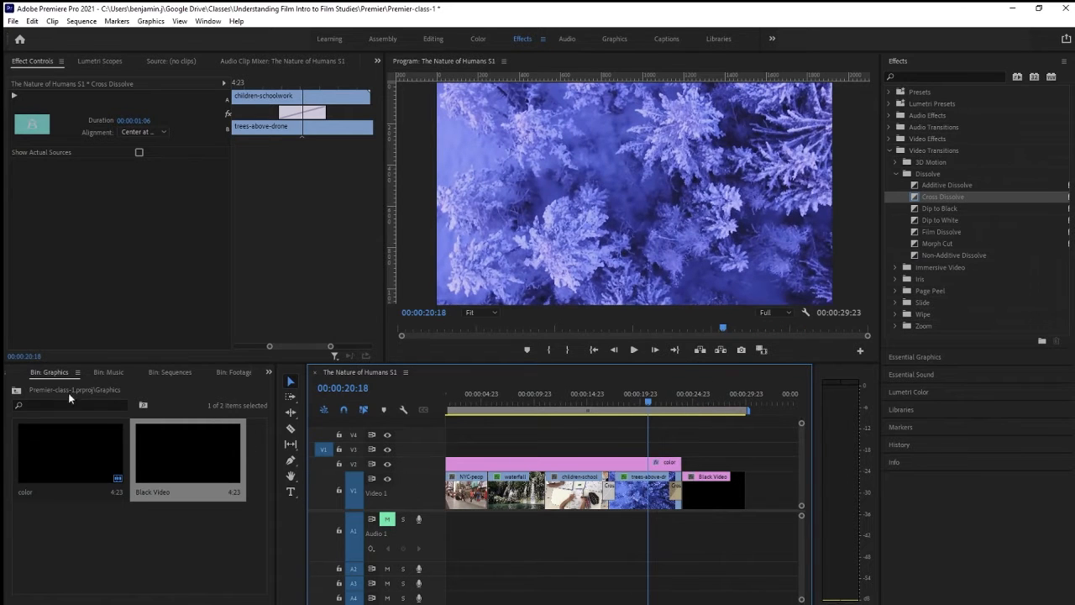
Open the Music bin and add the Nutmeg - Pantaloon track at the start of audio track A1
left_click(15, 391)
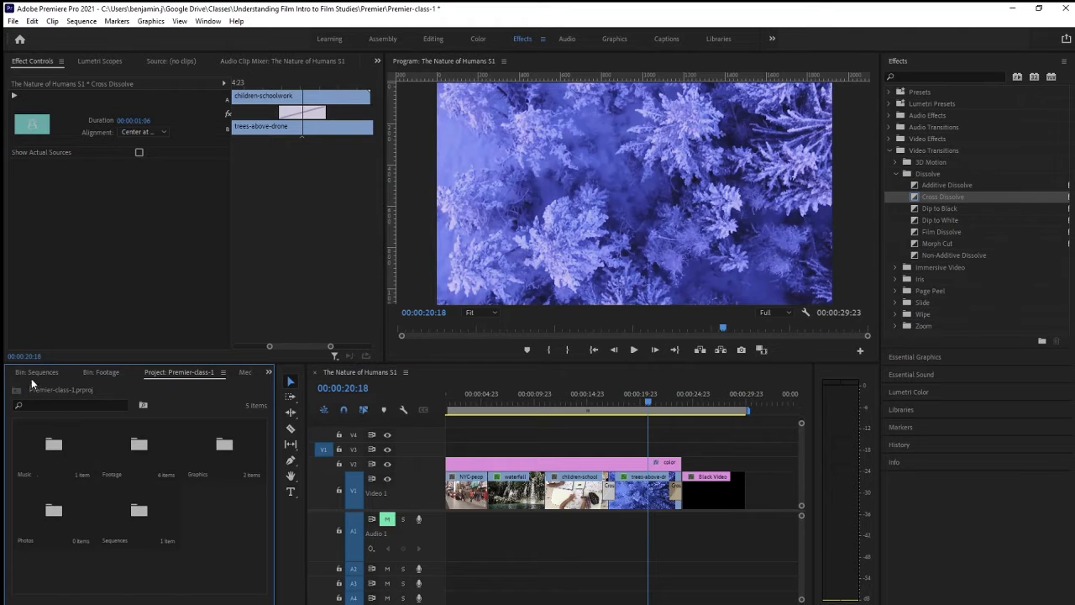
left_click(50, 448)
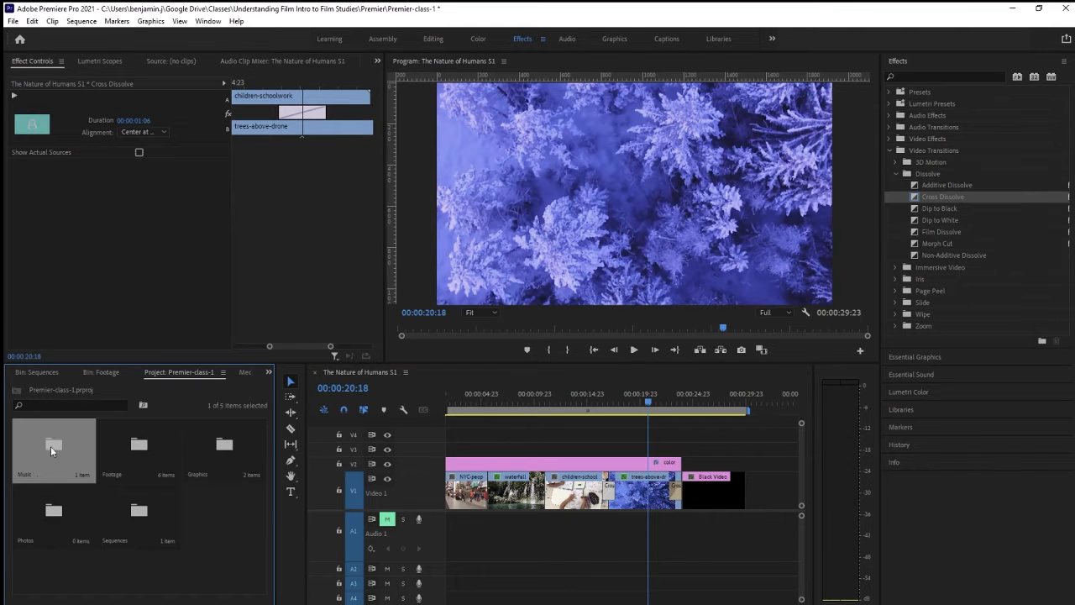
double_click(51, 447)
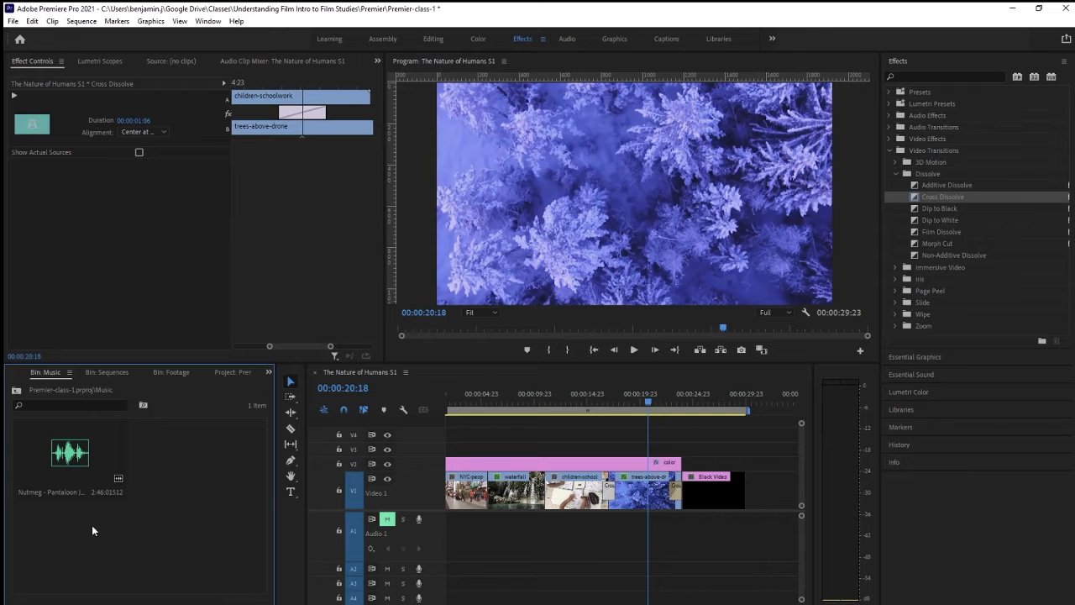
left_click_drag(70, 454, 444, 554)
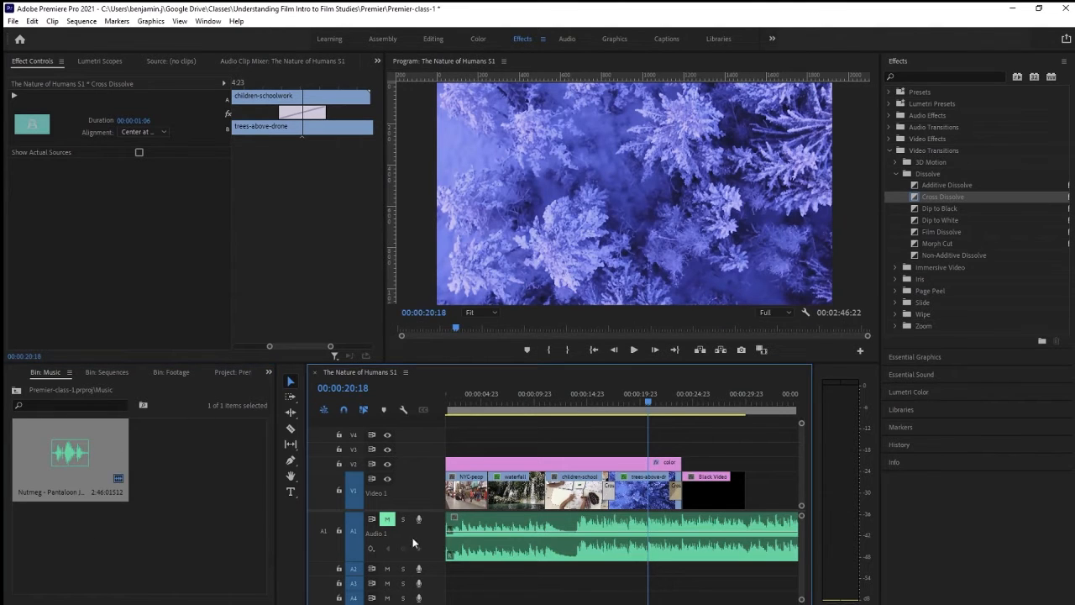
Unmute audio track A1 and play back the music from 00:00:04:07 into the waterfall clip
left_click_drag(647, 401, 503, 413)
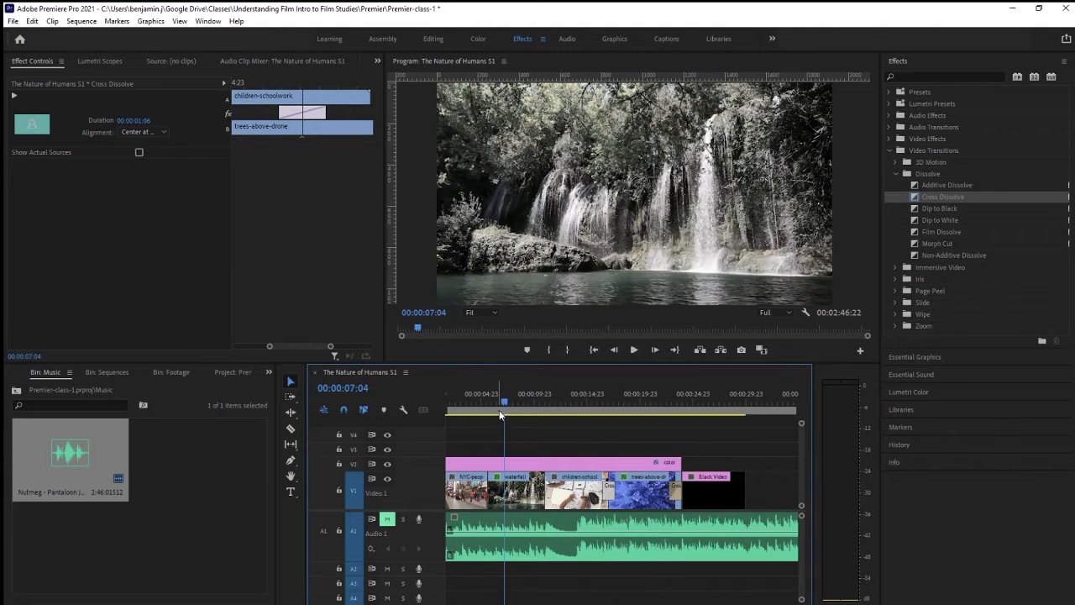
left_click(474, 403)
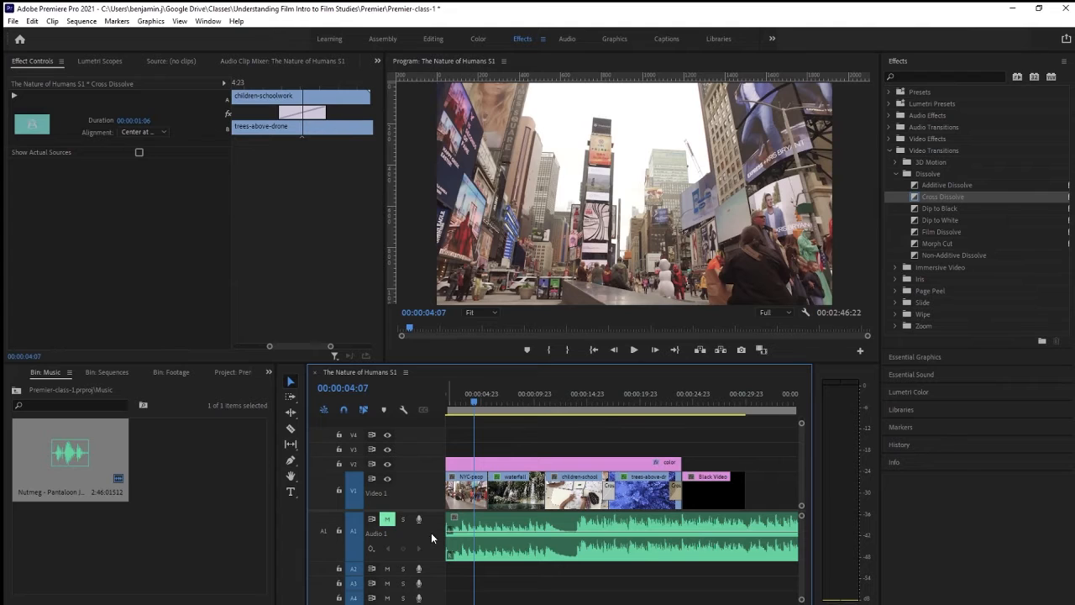
scroll(432, 532, "up", 3)
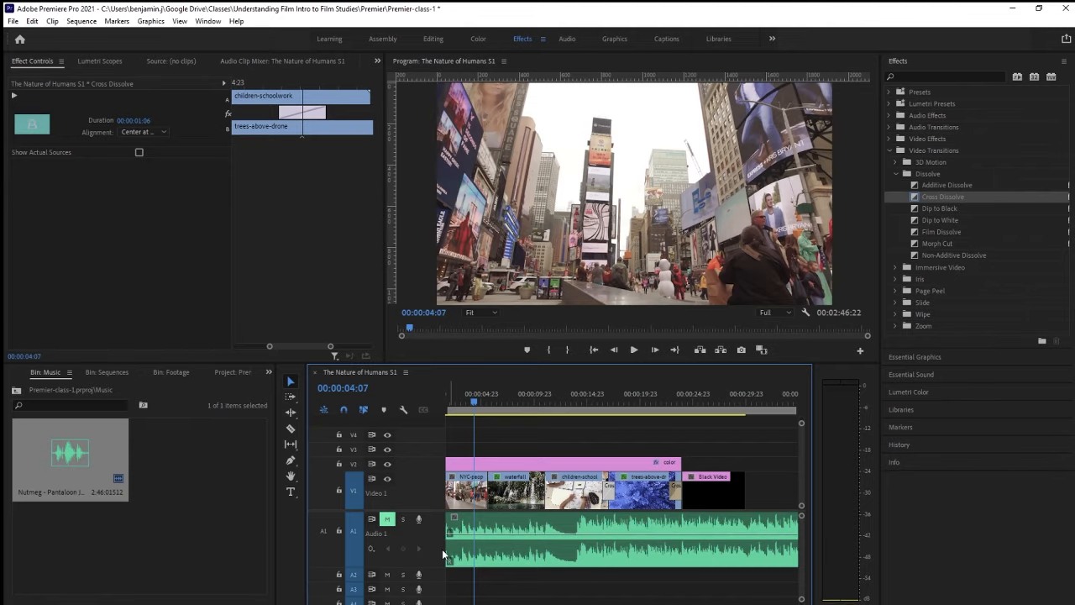
left_click(387, 518)
key("space")
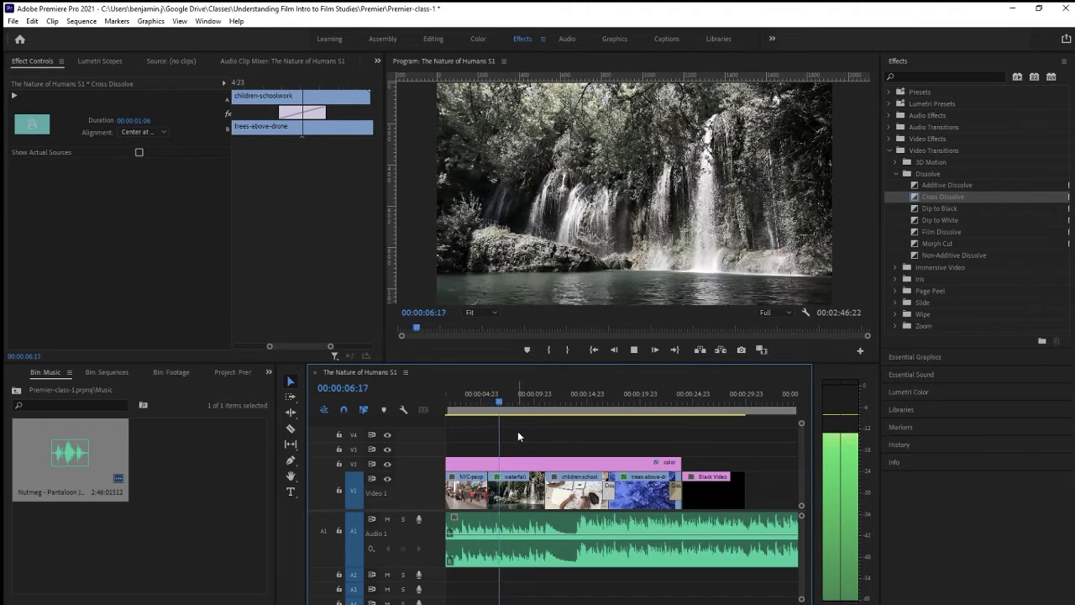
key("space")
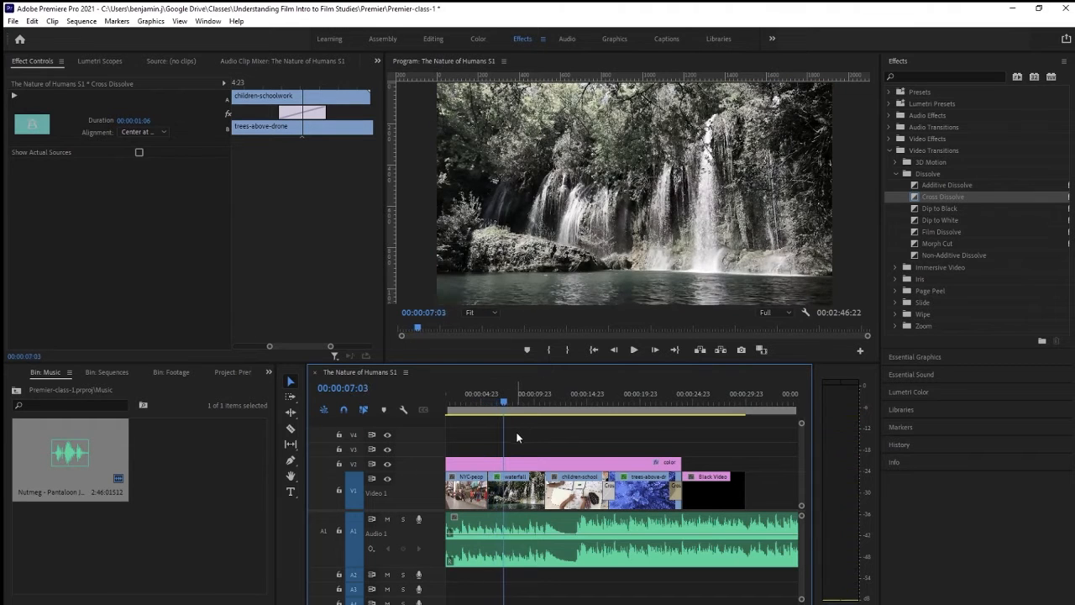
Compare playback of A1 muted and unmuted, and review the waterfall section up to the children-schoolwork clip
left_click(387, 519)
key("space")
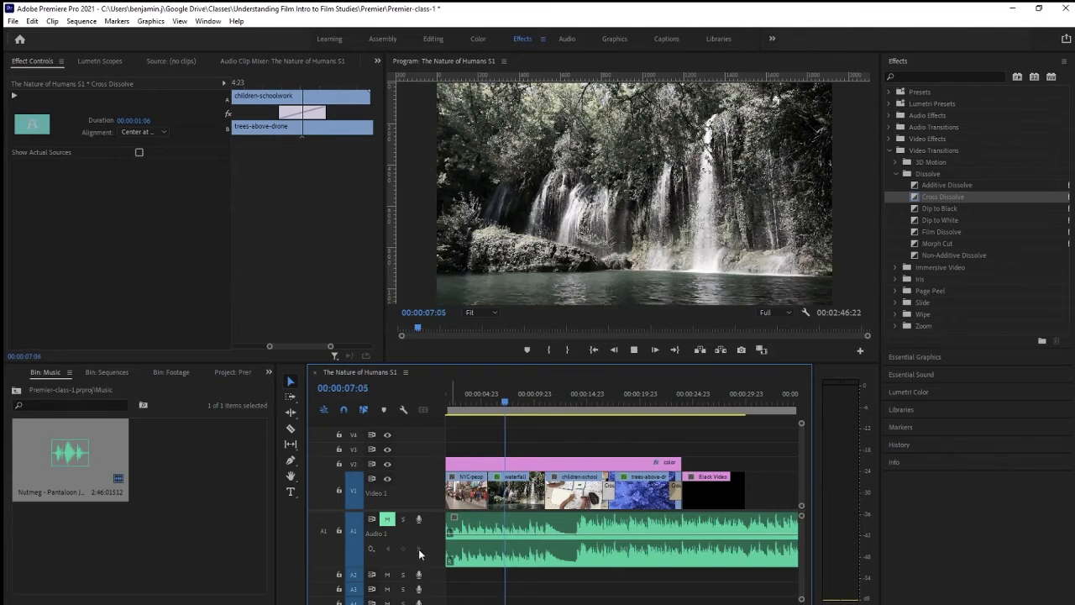
key("space")
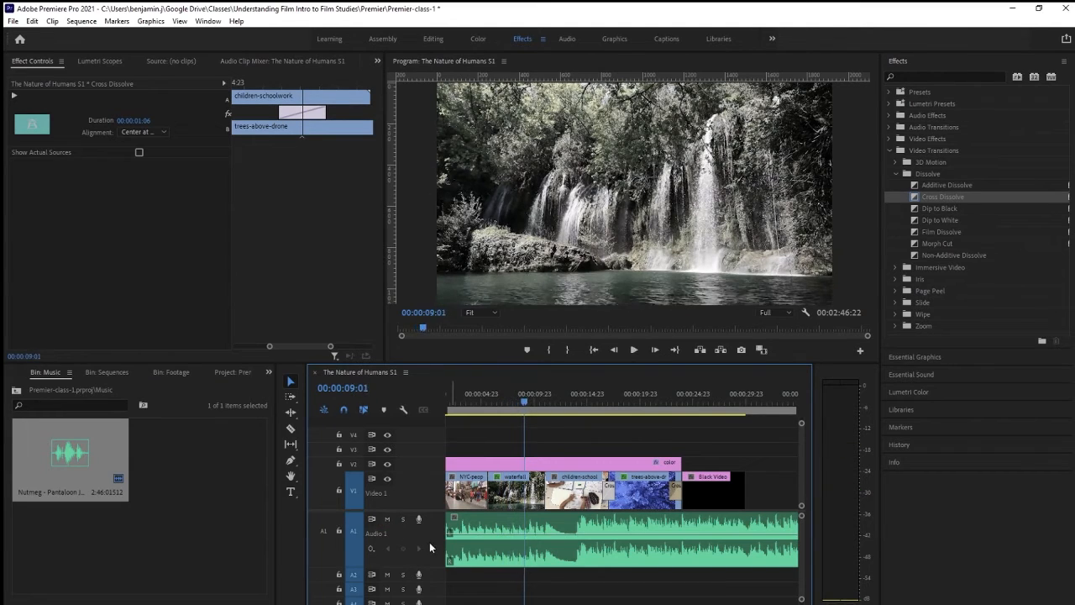
key("space")
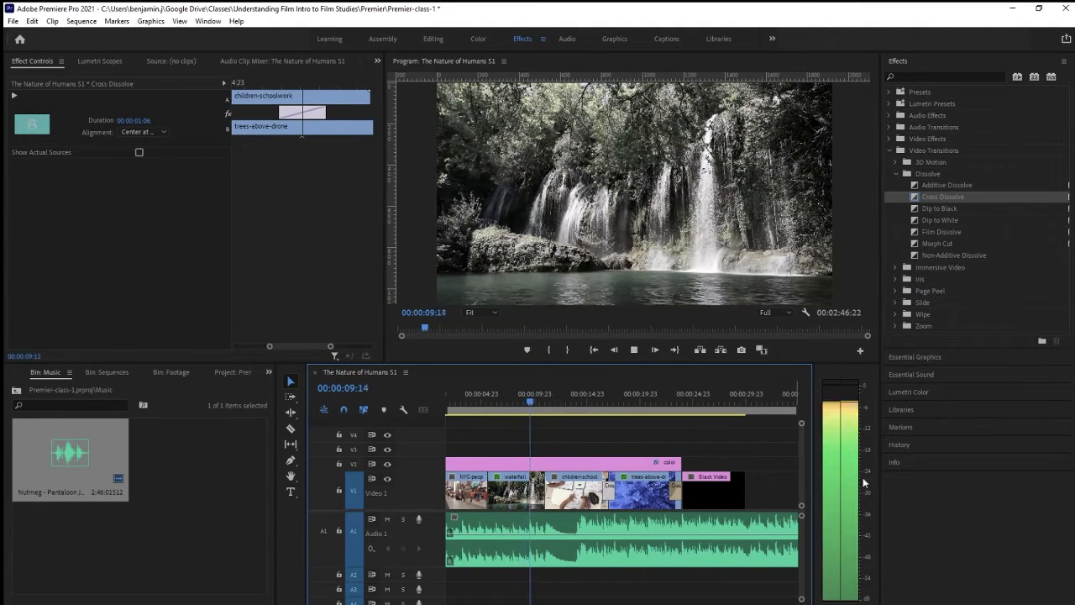
key("space")
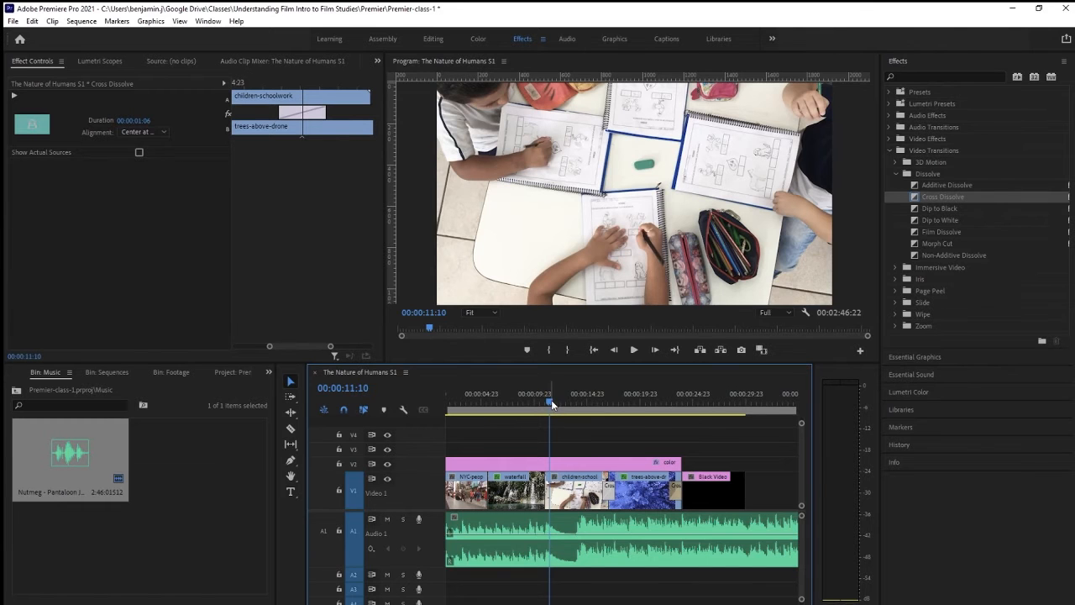
left_click_drag(552, 401, 516, 401)
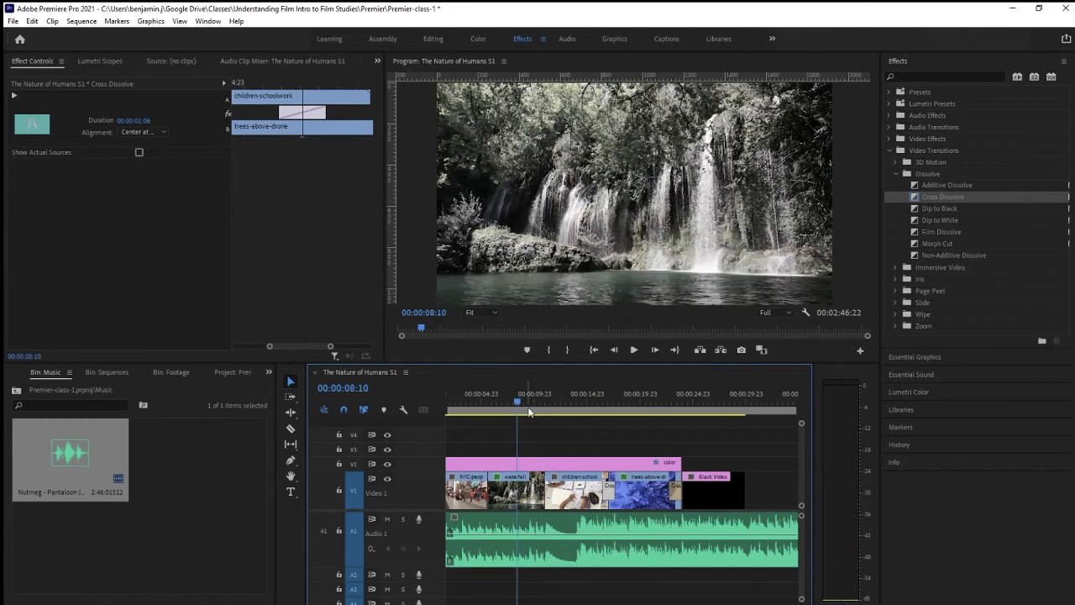
left_click_drag(521, 400, 545, 400)
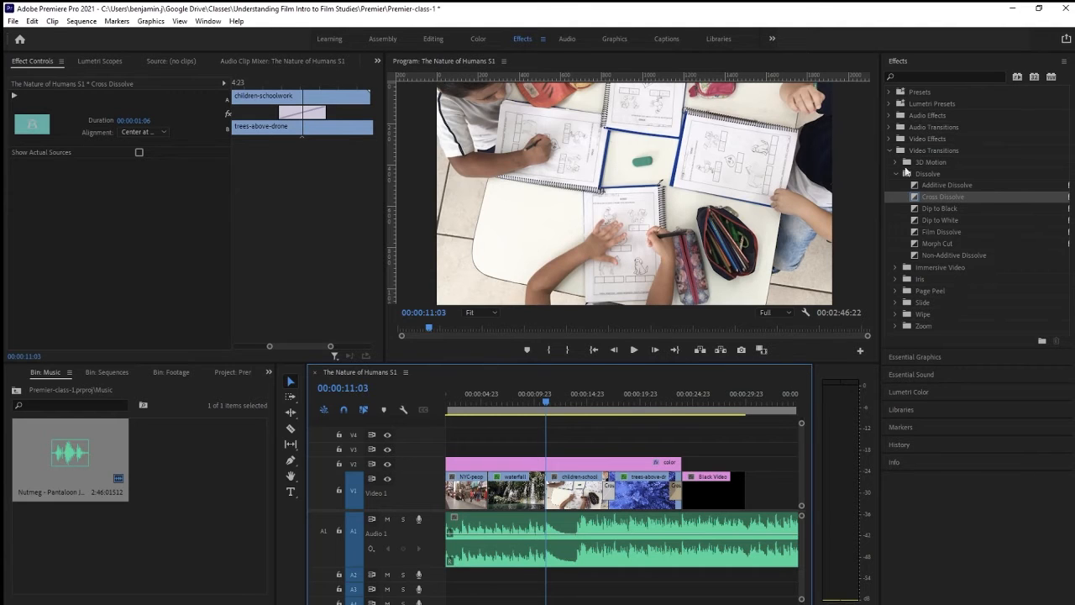
Add a Constant Gain crossfade to the start of the music on A1 and play back the opening
left_click(891, 150)
left_click(890, 127)
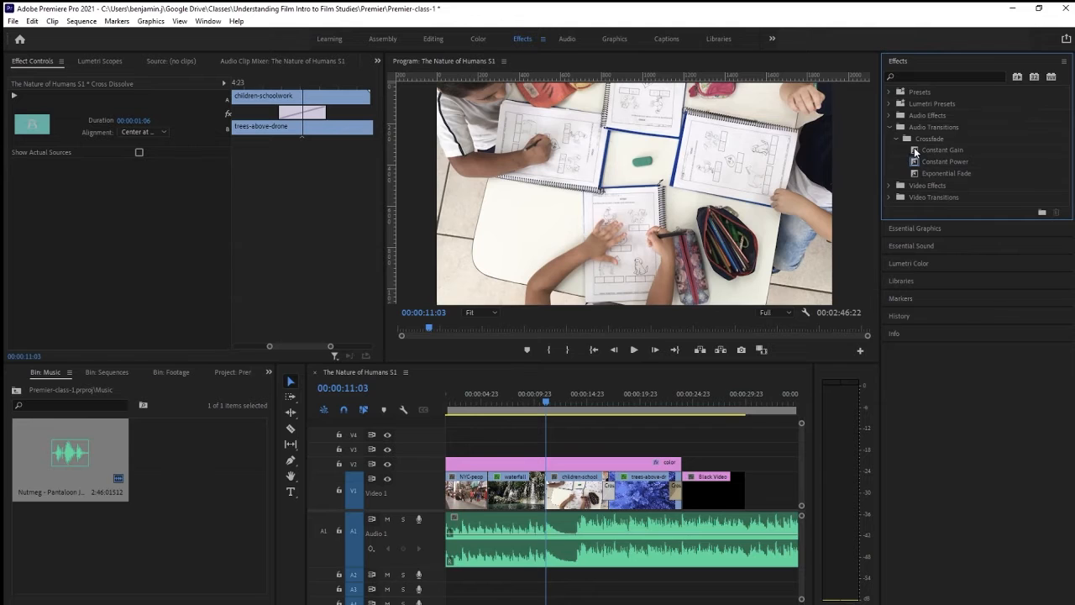
left_click_drag(916, 150, 447, 530)
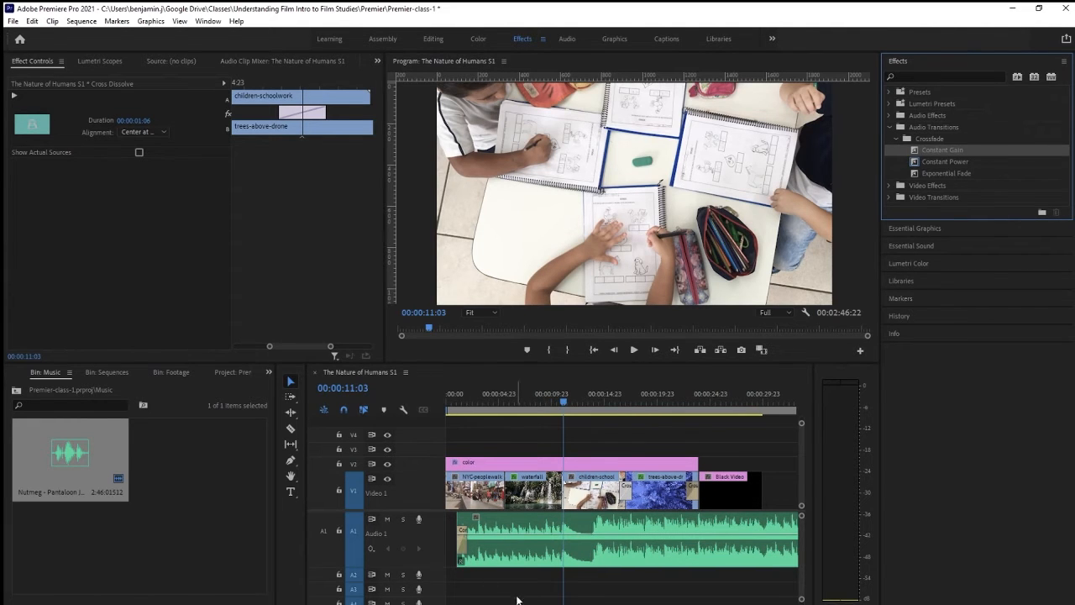
left_click(517, 527)
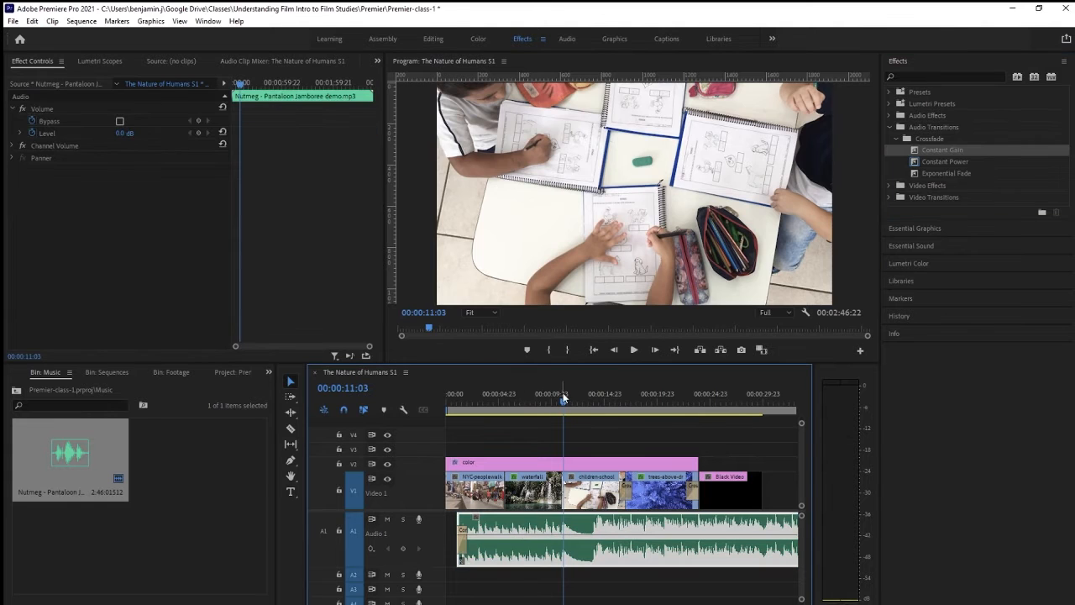
left_click_drag(563, 401, 445, 411)
left_click(446, 409)
key("space")
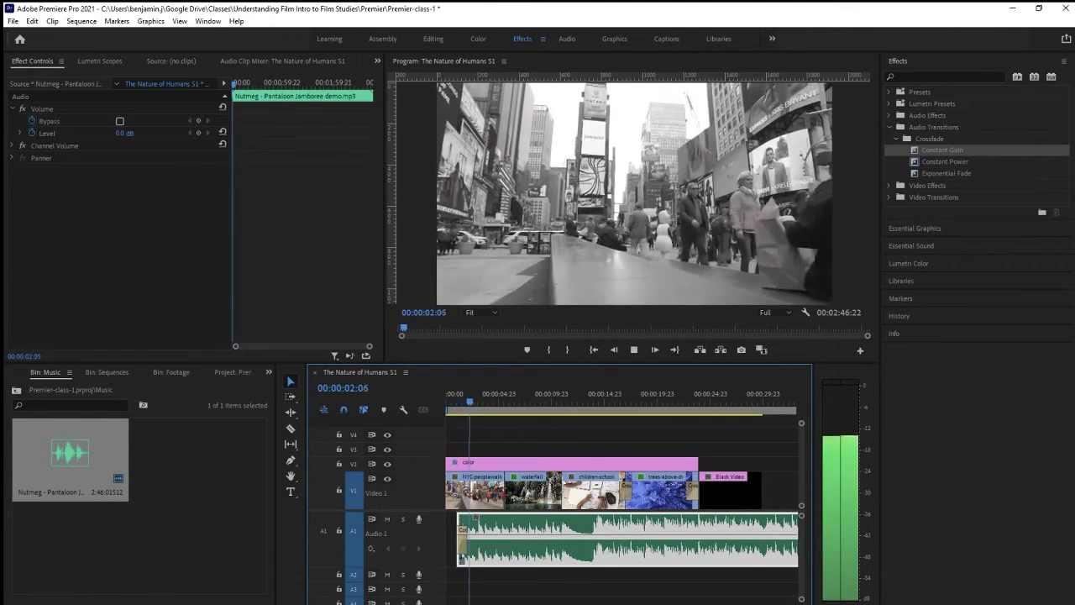
key("space")
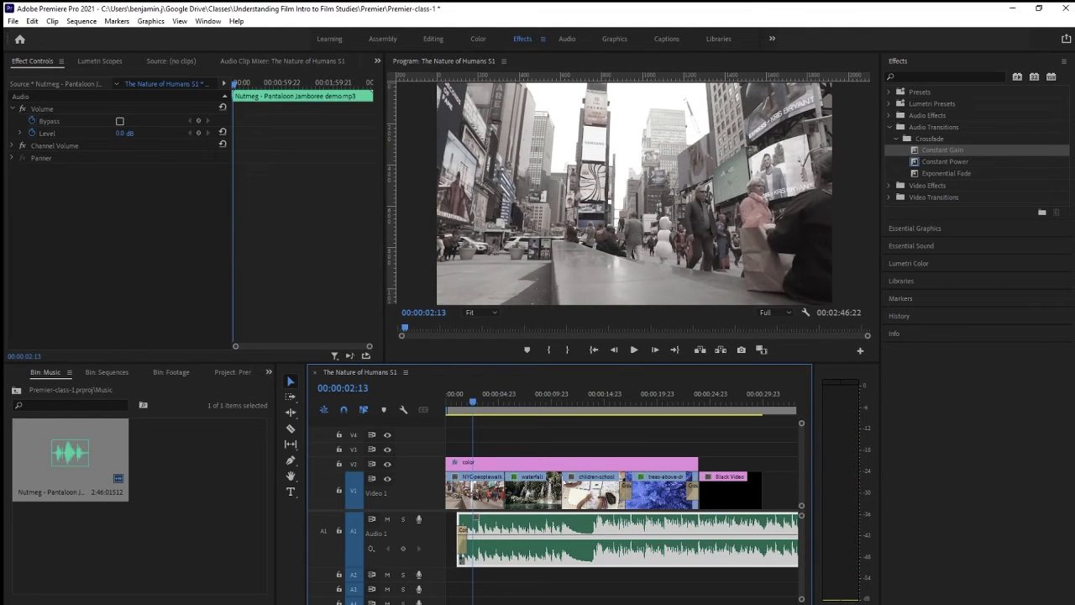
Try lengthening the Constant Gain fade at the music's start to 00:00:01:19, and delete the transition
left_click(462, 547)
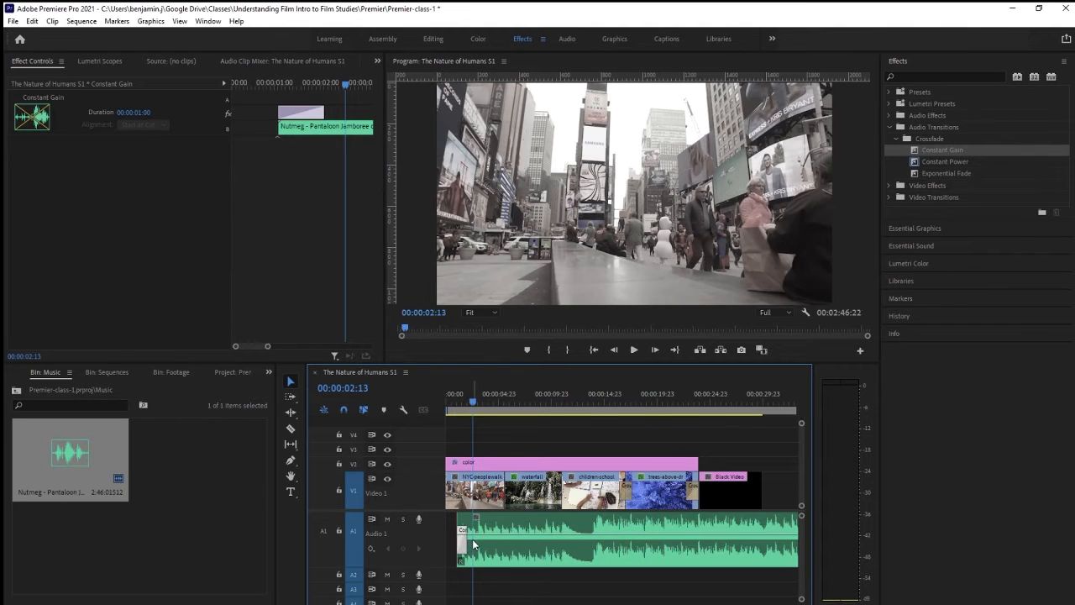
left_click_drag(325, 109, 363, 109)
left_click(455, 400)
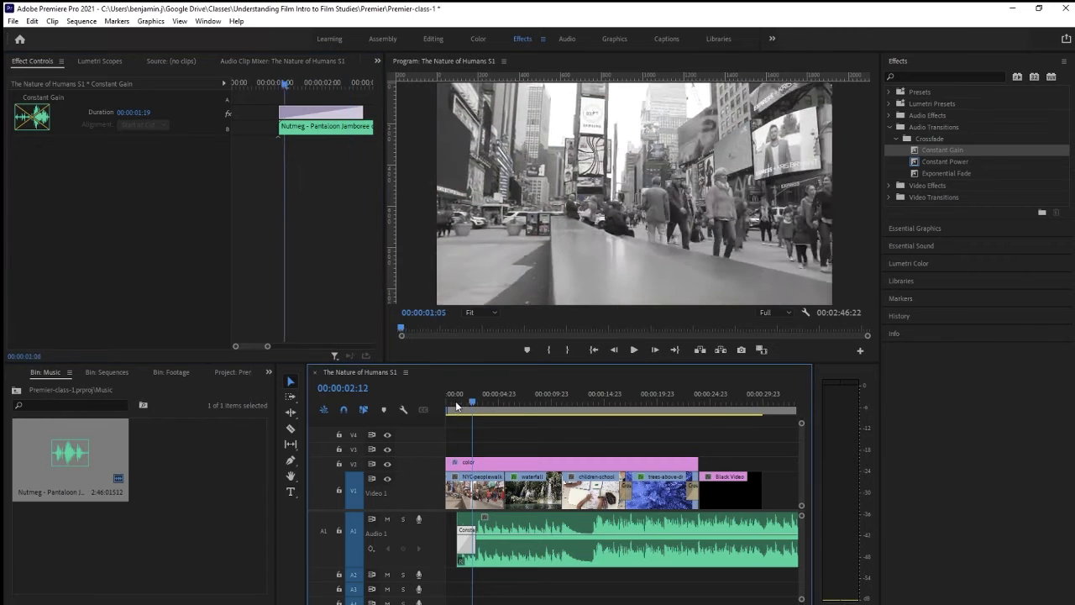
key("space")
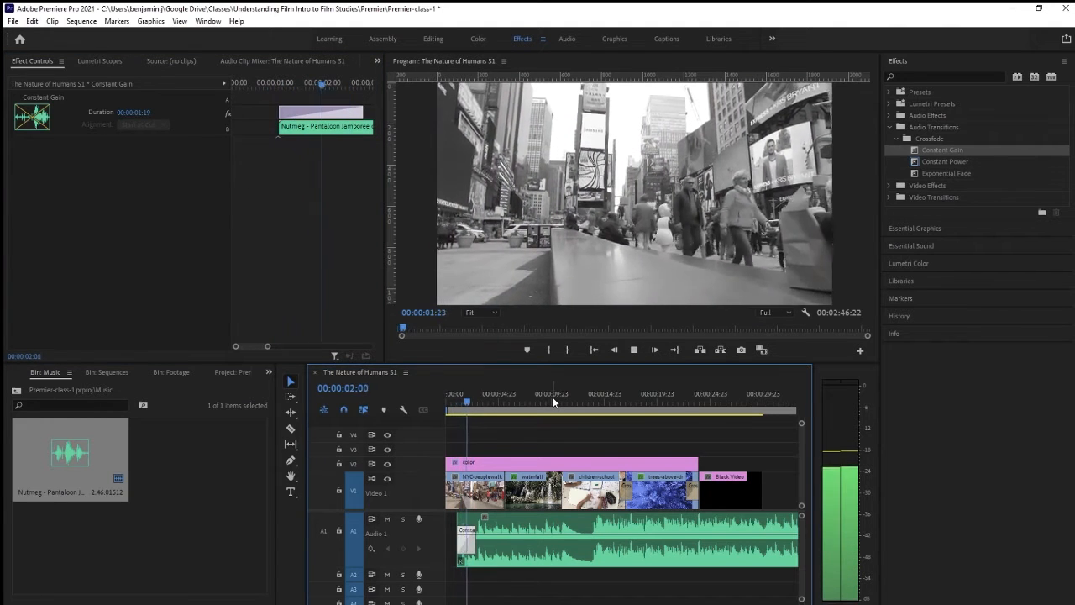
key("space")
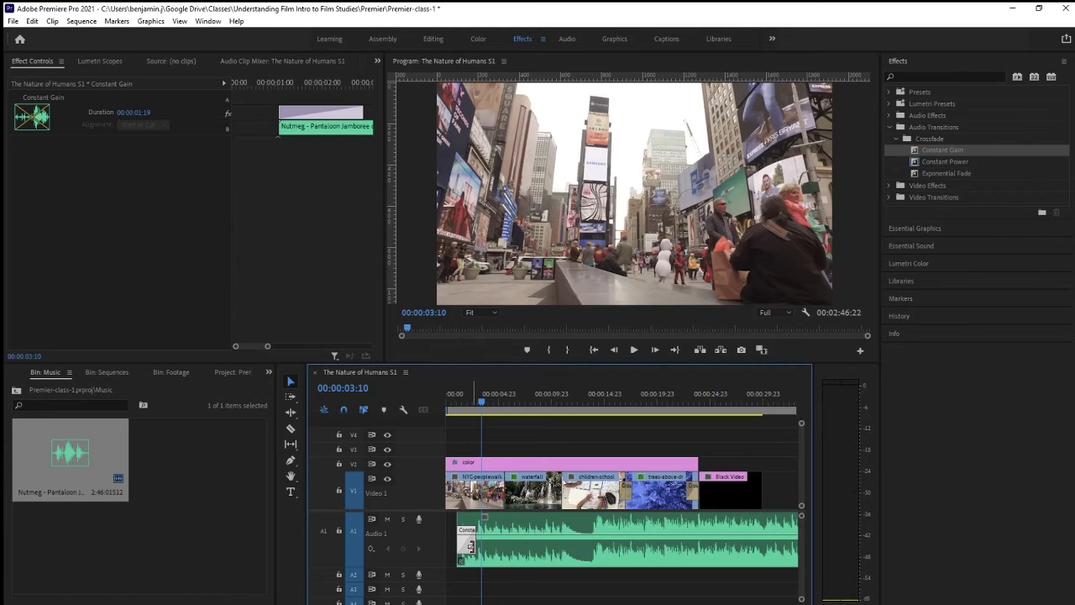
key("Delete")
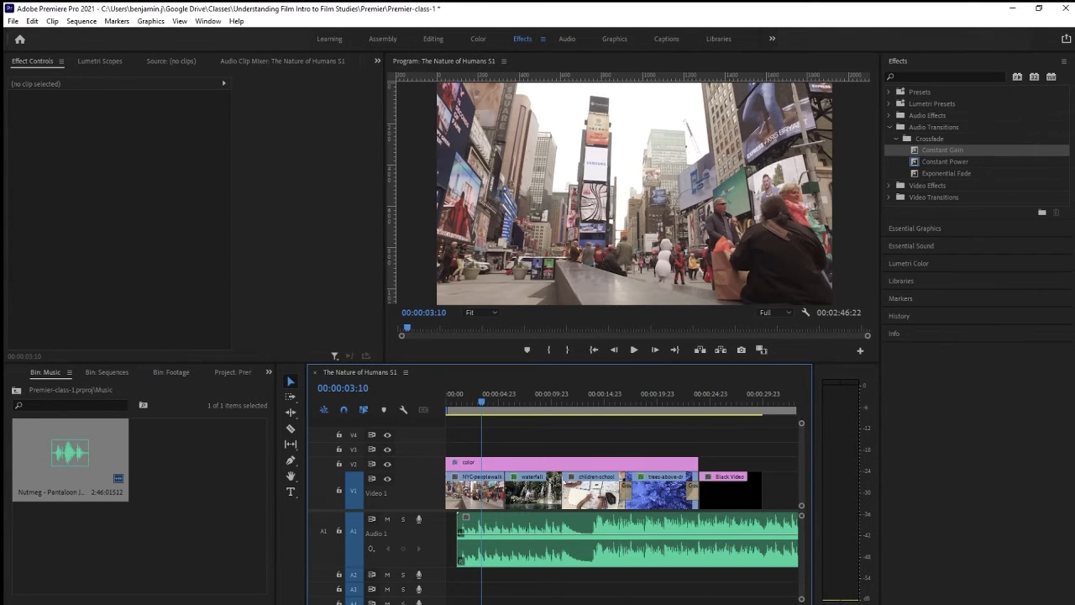
With the Pen tool, add two volume keyframes near the music's start and shape a fade-in rising to about 5.3 dB
key("equal")
key("equal")
key("equal")
key("equal")
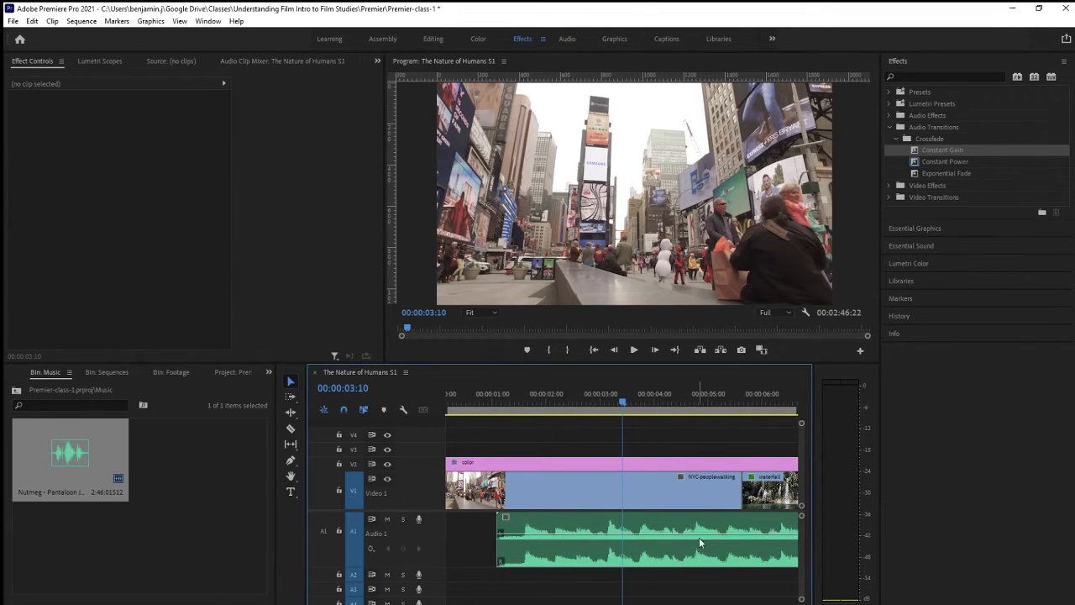
left_click(529, 541)
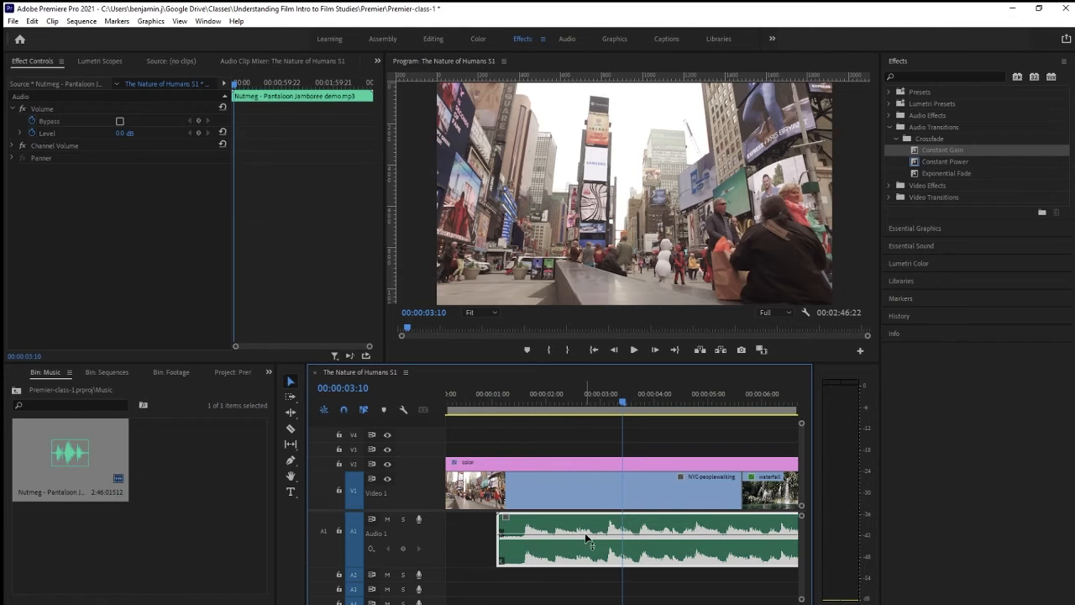
mouse_move(588, 535)
left_mouse_down()
mouse_move(598, 553)
mouse_move(600, 525)
mouse_move(602, 534)
left_mouse_up()
left_click(291, 460)
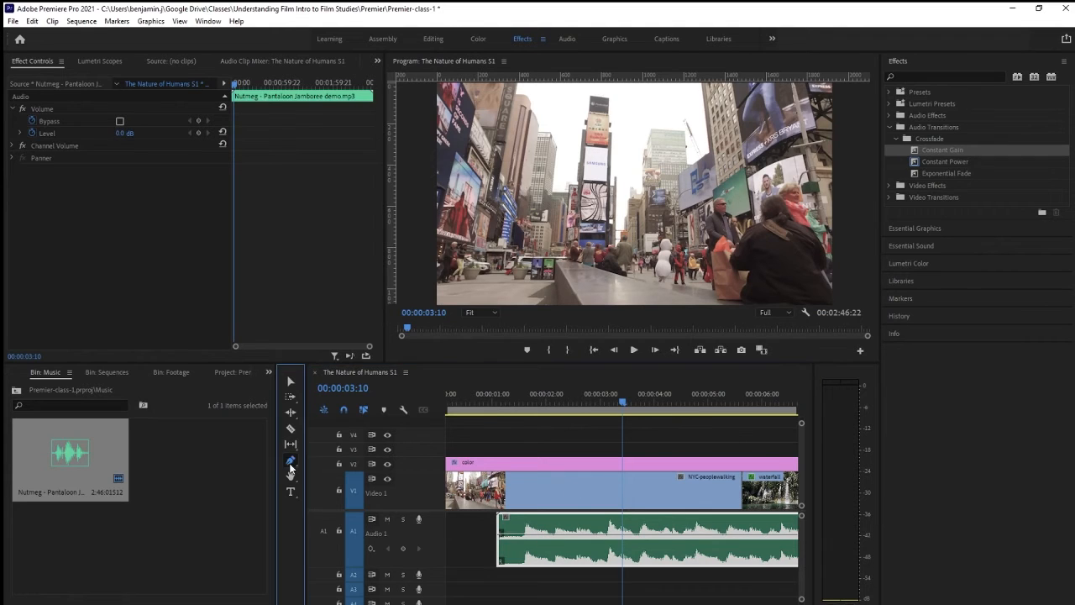
left_click(528, 533)
left_click(551, 534)
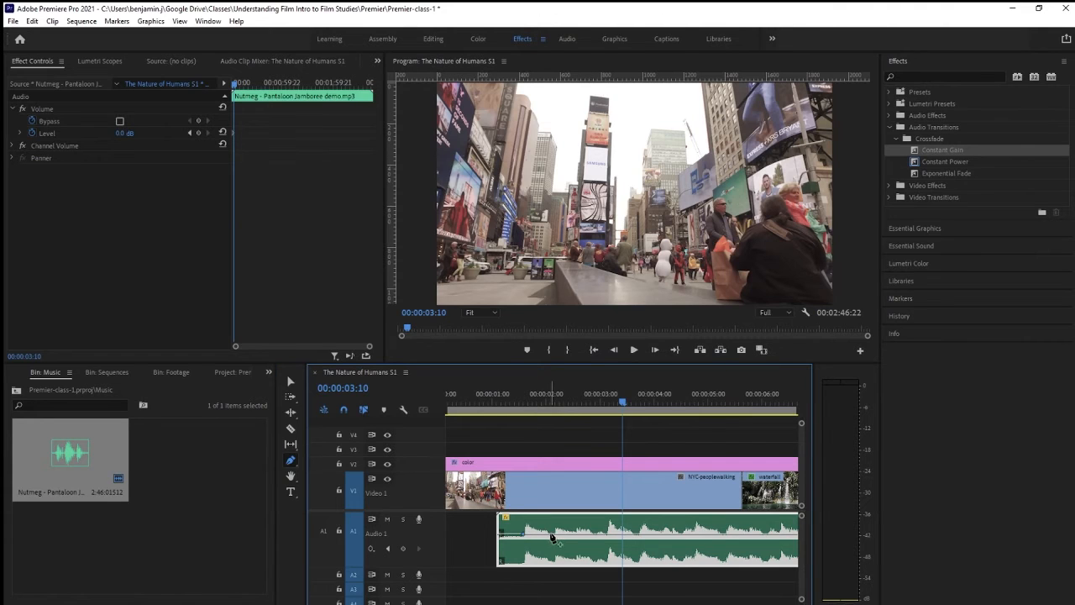
left_click_drag(523, 534, 558, 525)
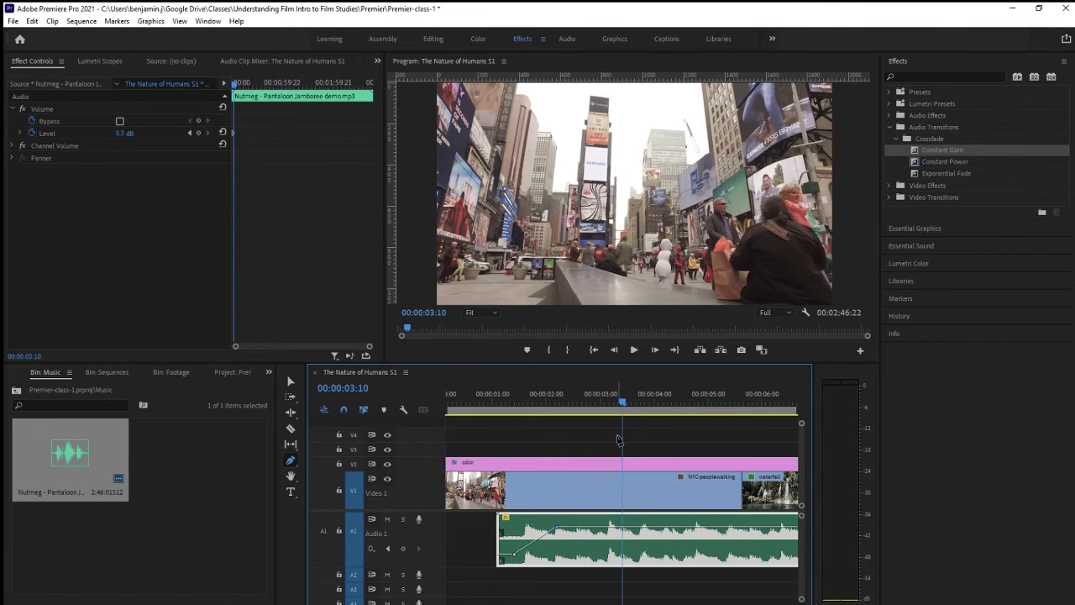
Play back the music's fade-in and lower its second volume keyframe to about 3.4 dB
left_click_drag(624, 404, 509, 406)
key("space")
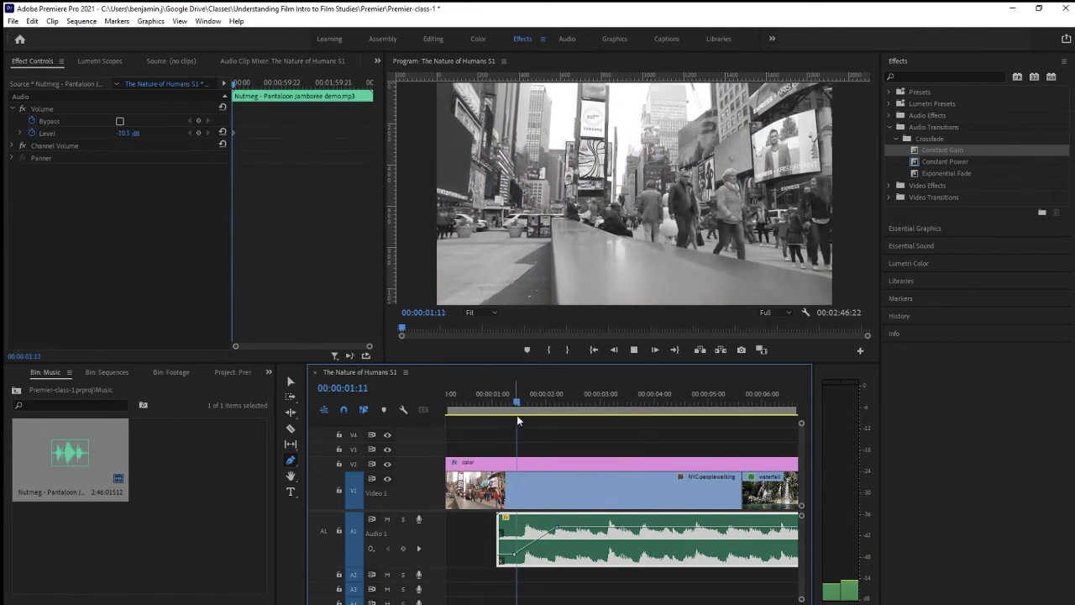
key("space")
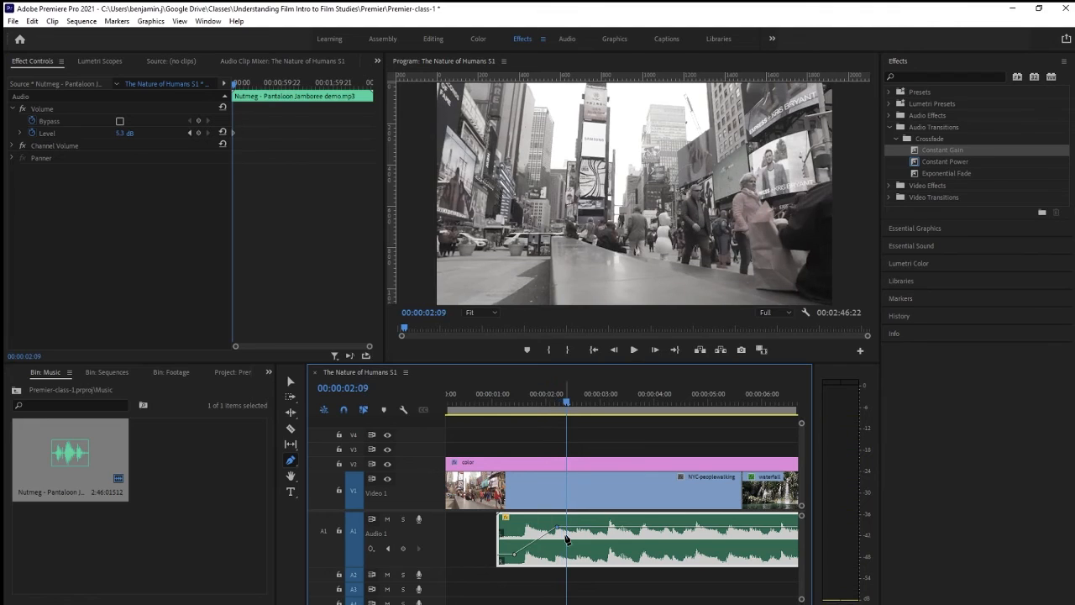
left_click_drag(560, 528, 560, 532)
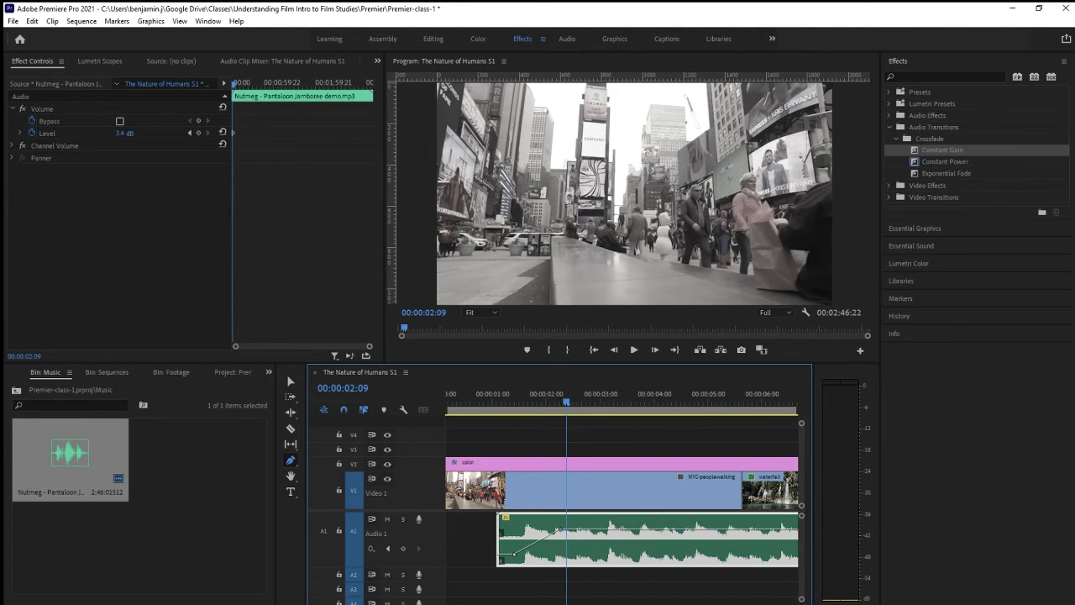
Add two volume keyframes to the music beneath the children-schoolwork clip and lower the second to about 1.2 dB
key("minus")
key("minus")
key("minus")
key("minus")
key("minus")
key("minus")
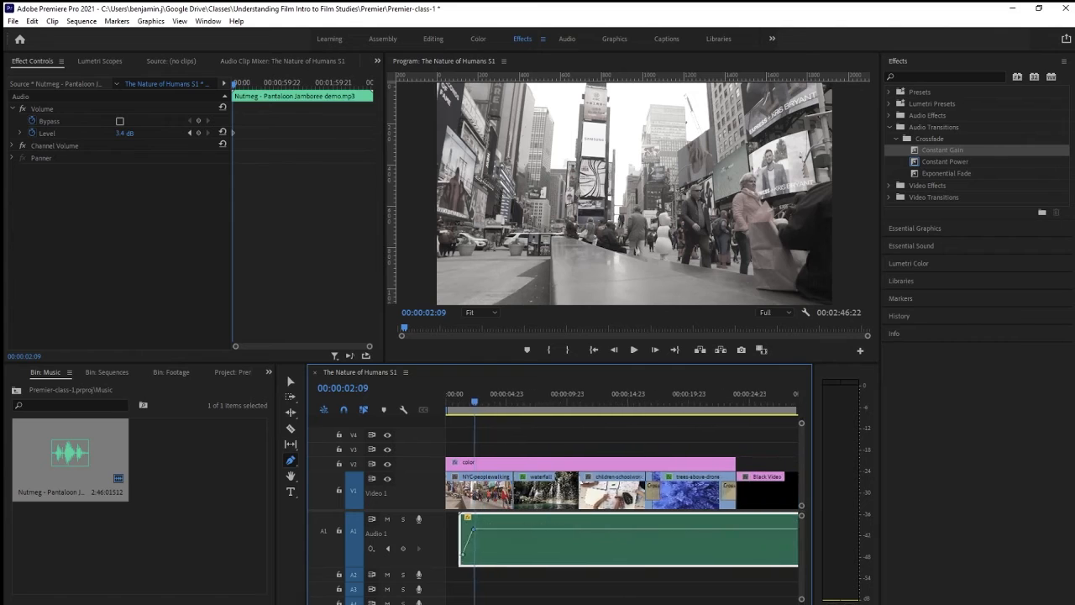
key("minus")
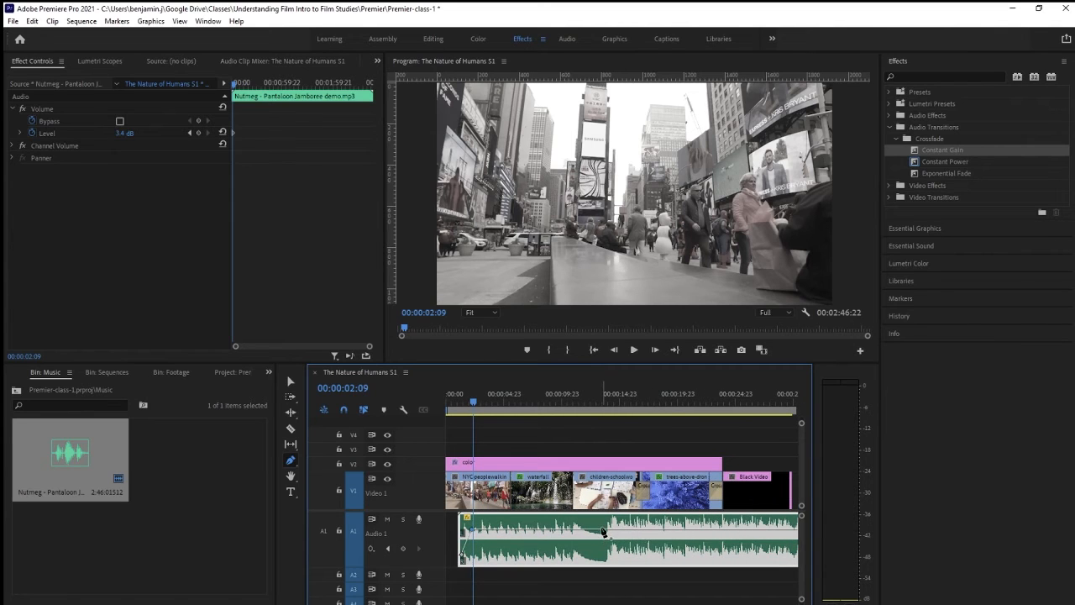
left_click(602, 530)
left_click(615, 531)
left_click_drag(614, 529, 614, 533)
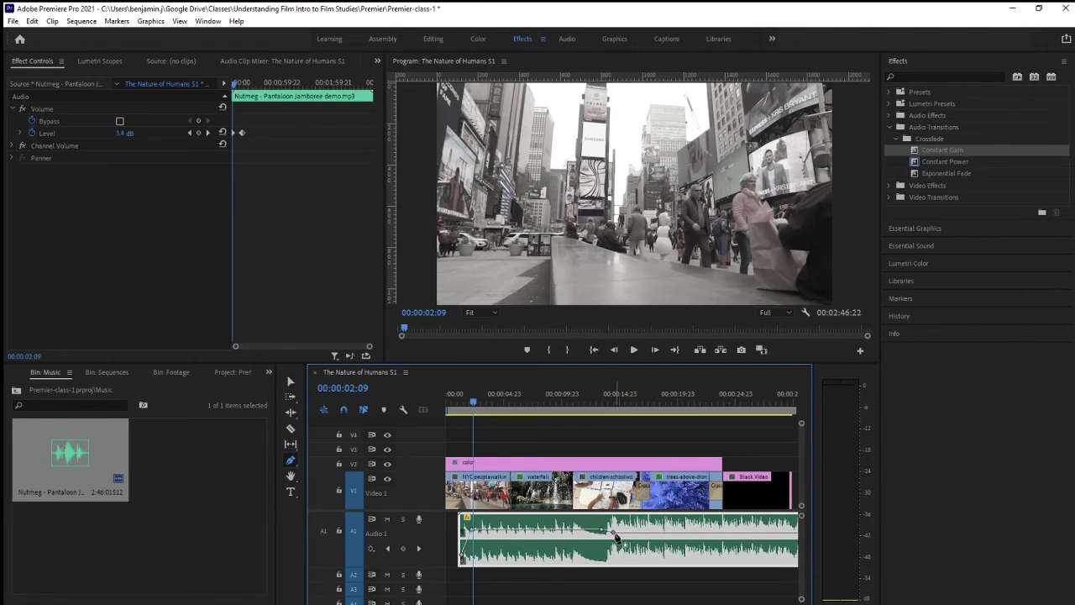
Play back the music beneath the children-schoolwork clip and lower the second keyframe there further
left_click(599, 404)
key("space")
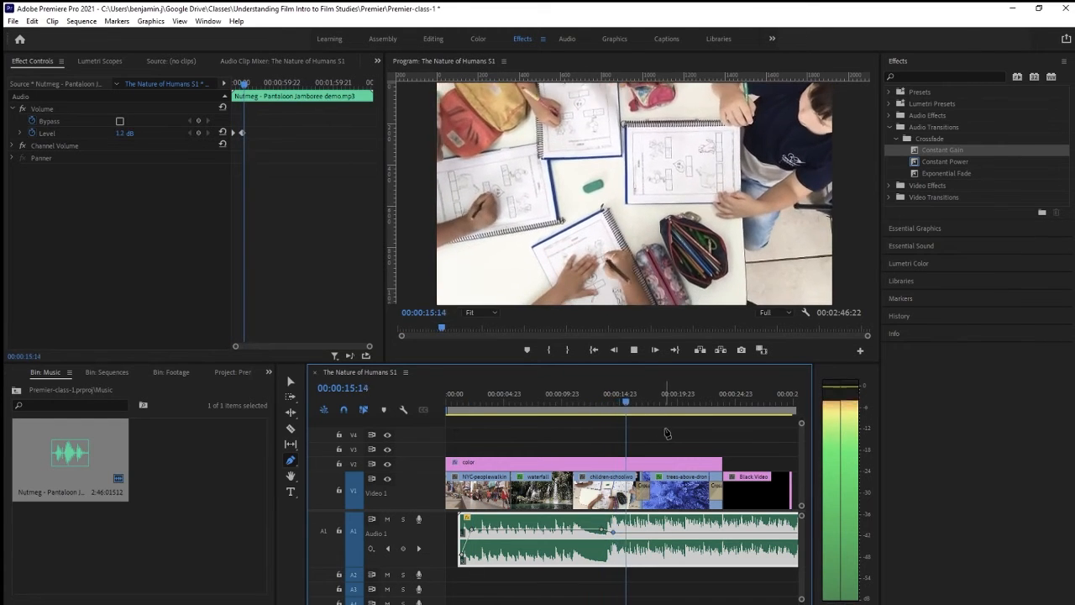
key("space")
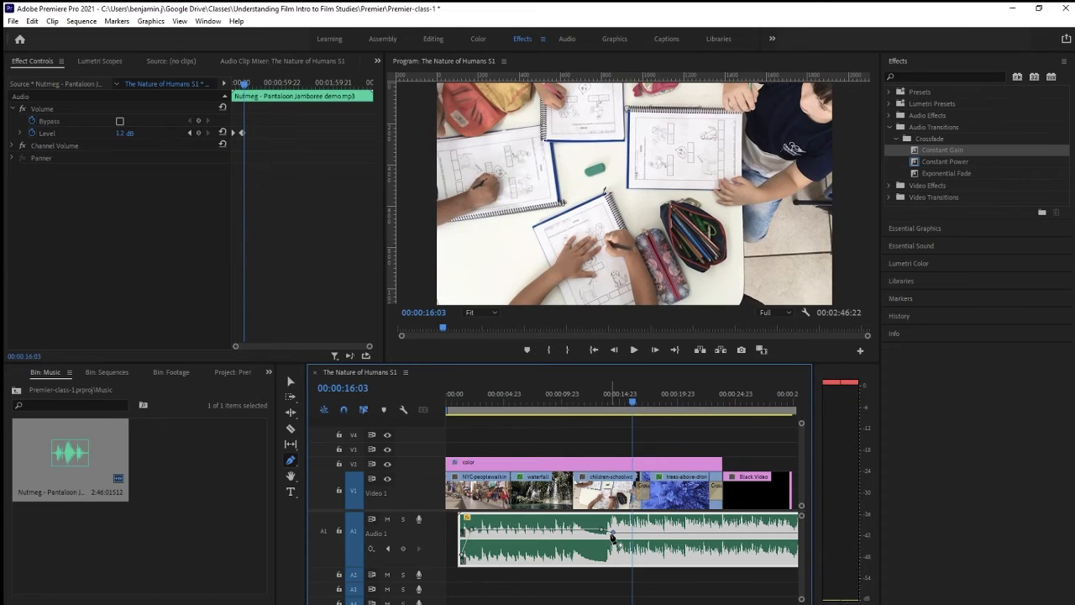
left_click_drag(613, 535, 613, 538)
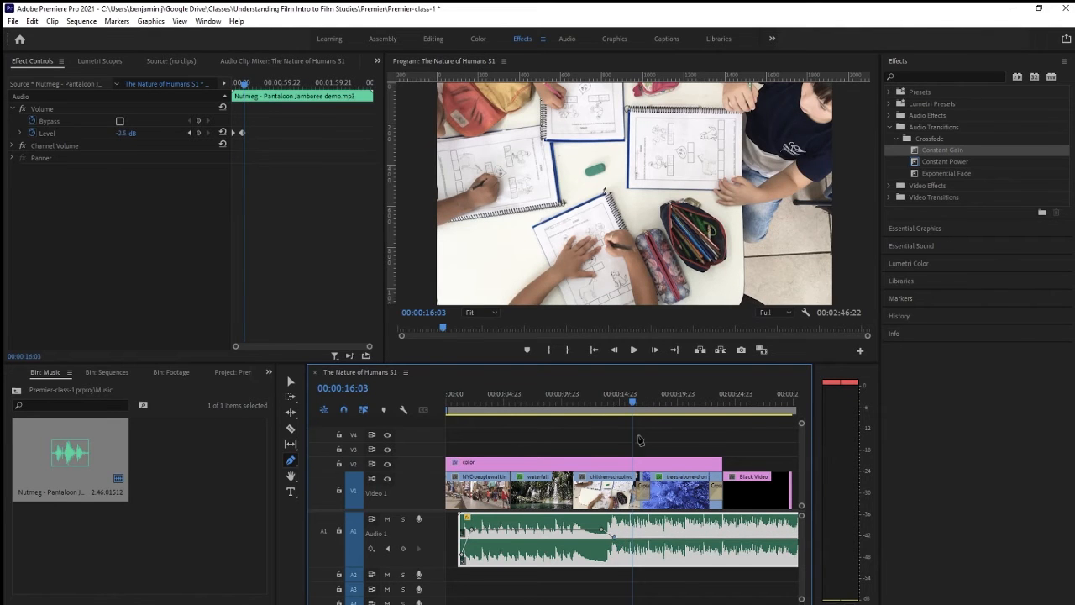
Play back the music through the volume drop beneath the children-schoolwork clip
left_click_drag(638, 400, 588, 404)
key("space")
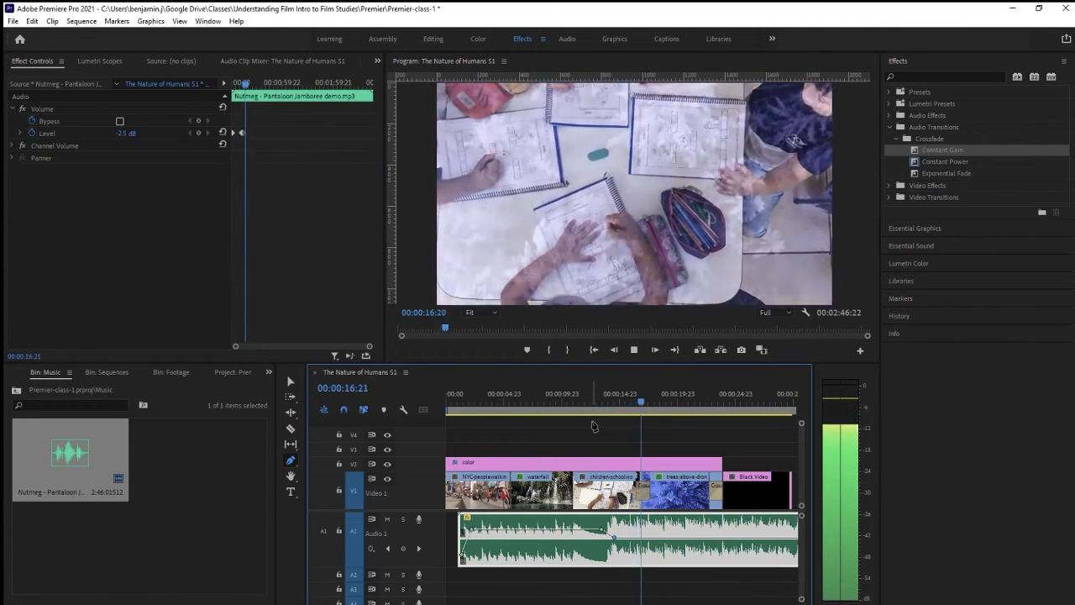
key("space")
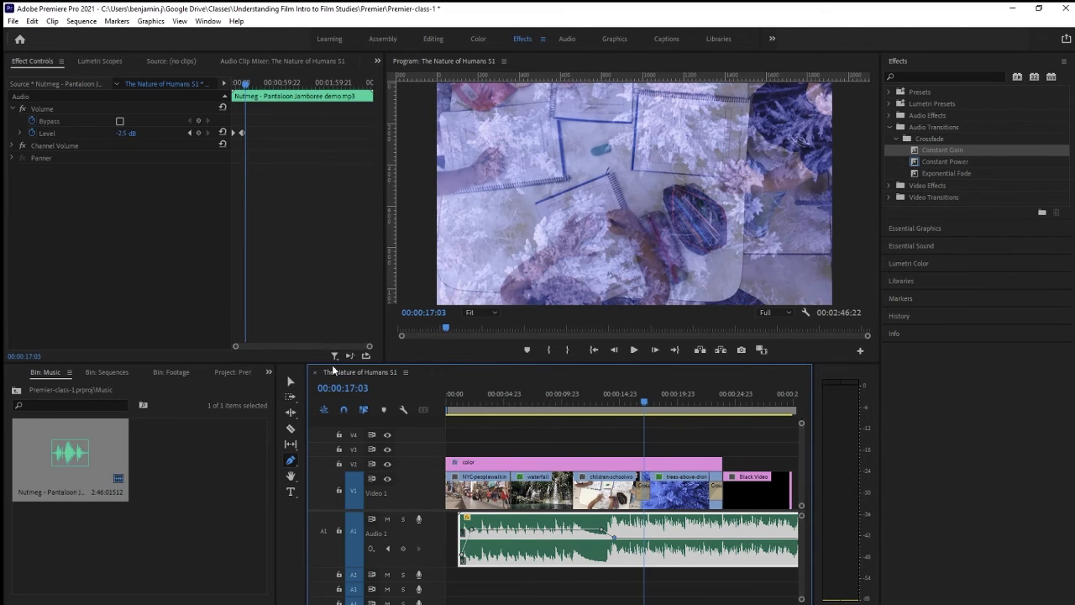
Expand the music's Level graph with all four volume keyframes in a widened view and go to the second keyframe
left_click(21, 134)
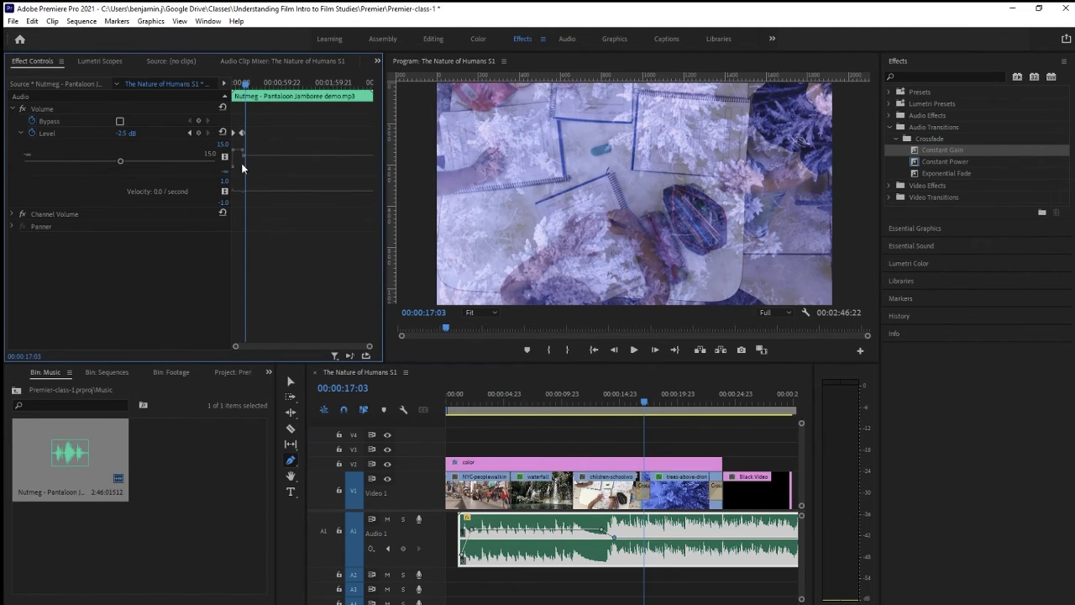
left_click_drag(369, 346, 268, 347)
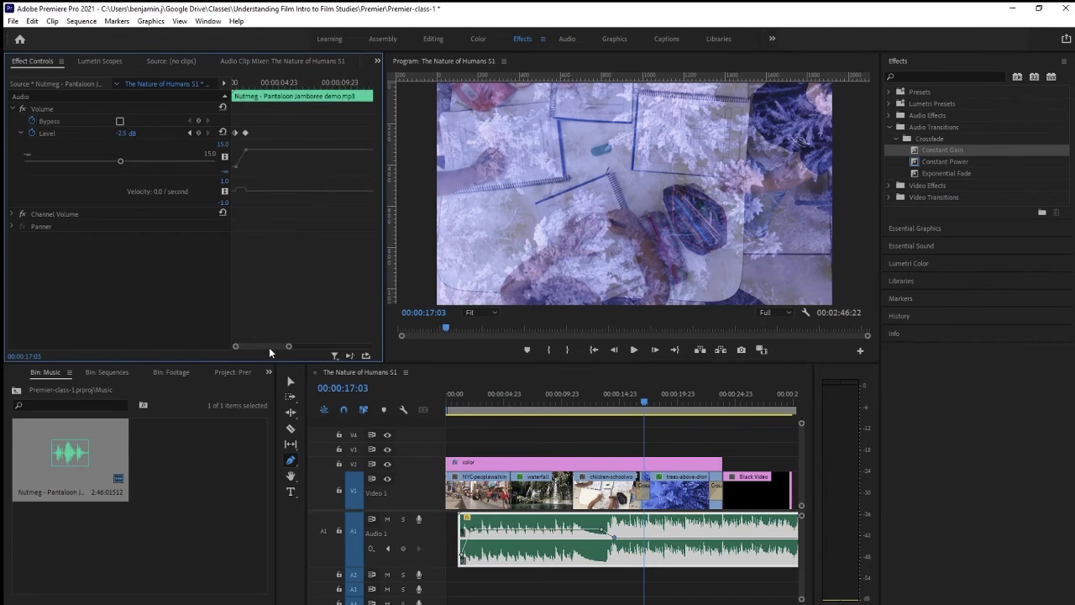
left_click_drag(382, 248, 615, 277)
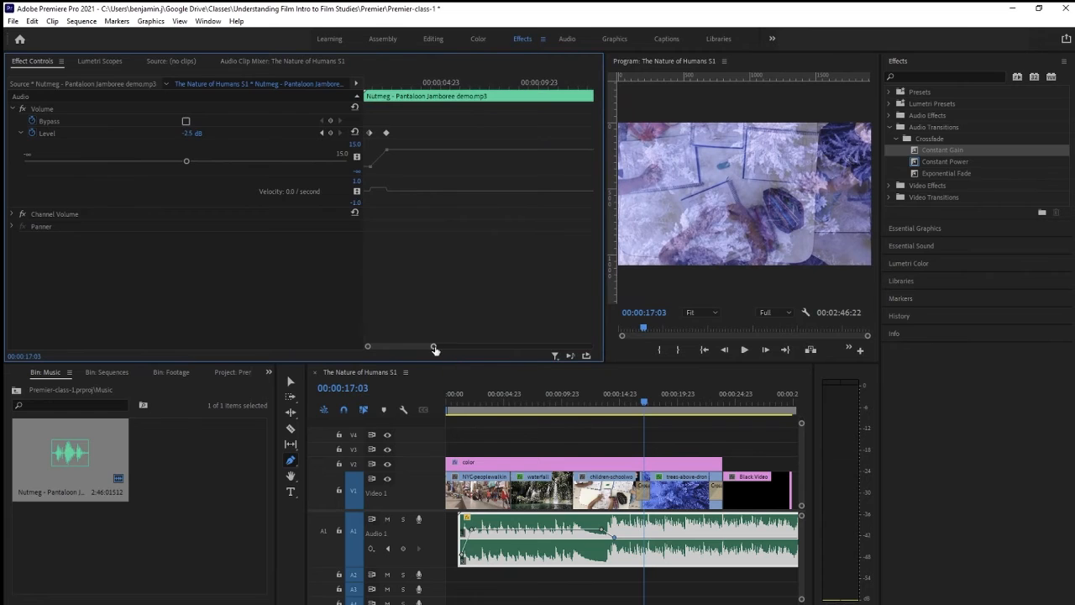
left_click_drag(435, 349, 448, 348)
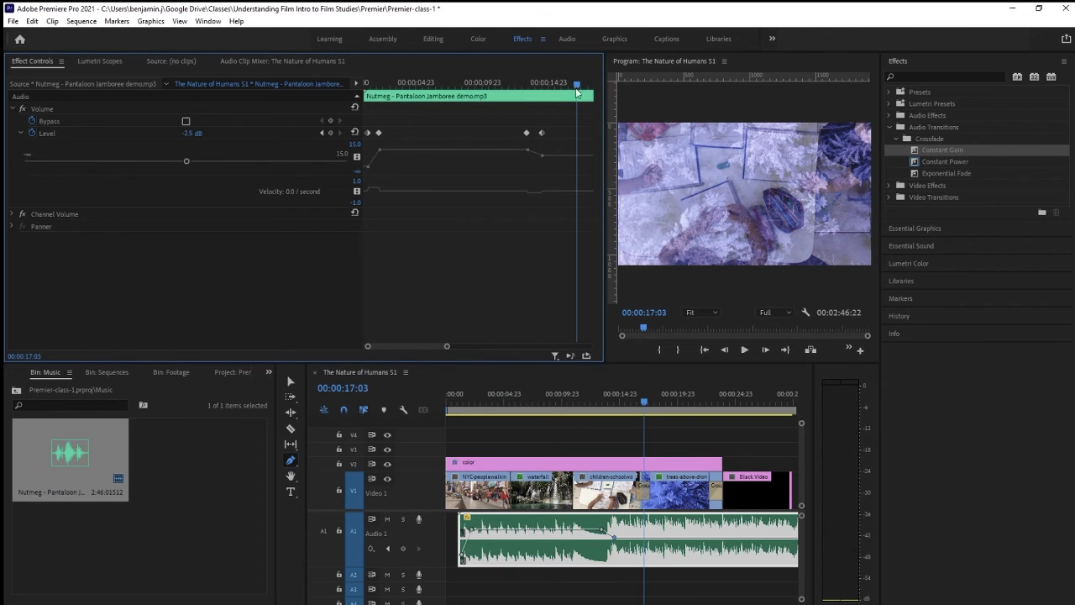
left_click_drag(576, 87, 402, 98)
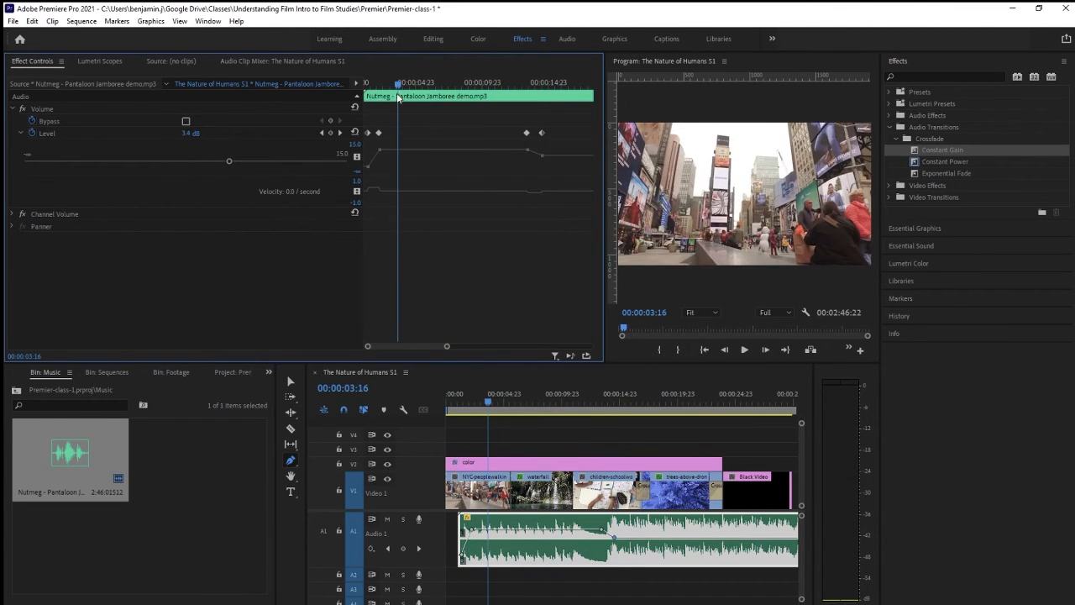
left_click(322, 134)
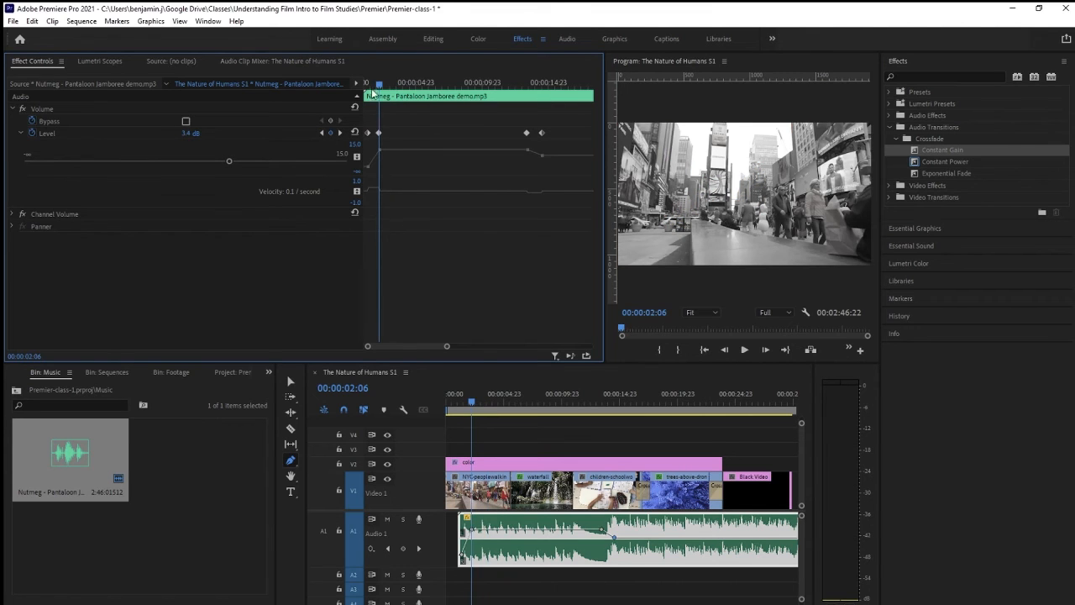
Try lowering the music's level to -12.4 dB just past the second keyframe, and undo the level changes
left_click_drag(384, 85, 379, 87)
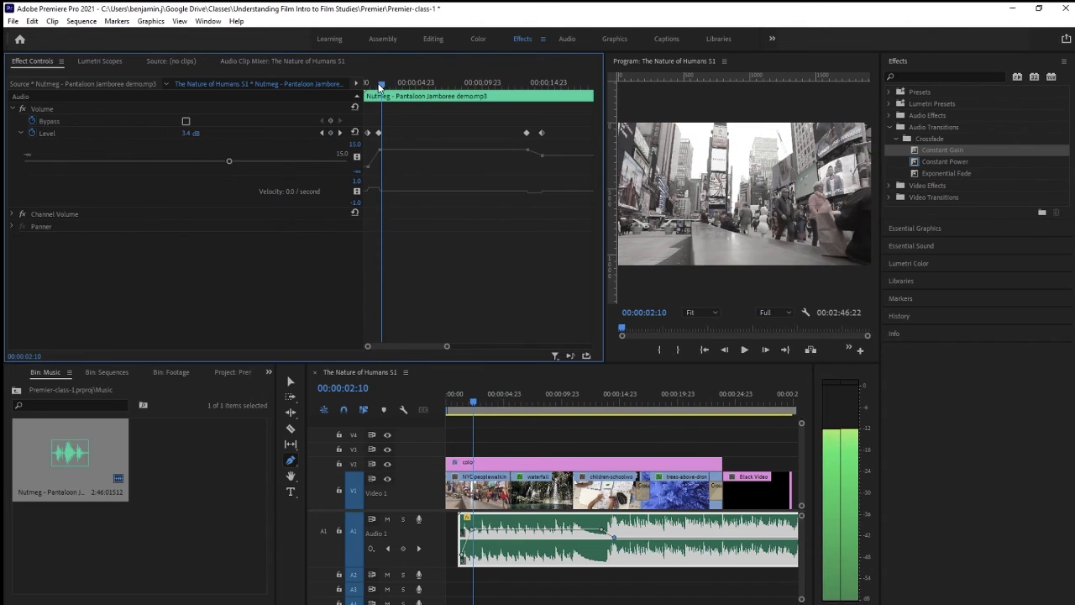
left_click_drag(231, 160, 218, 162)
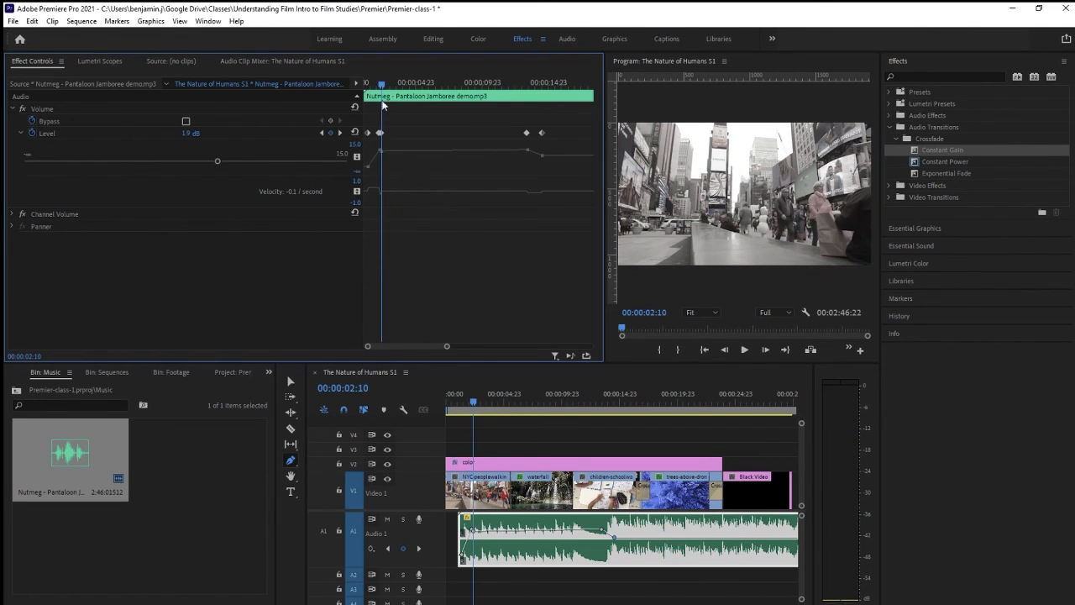
left_click_drag(199, 133, 120, 133)
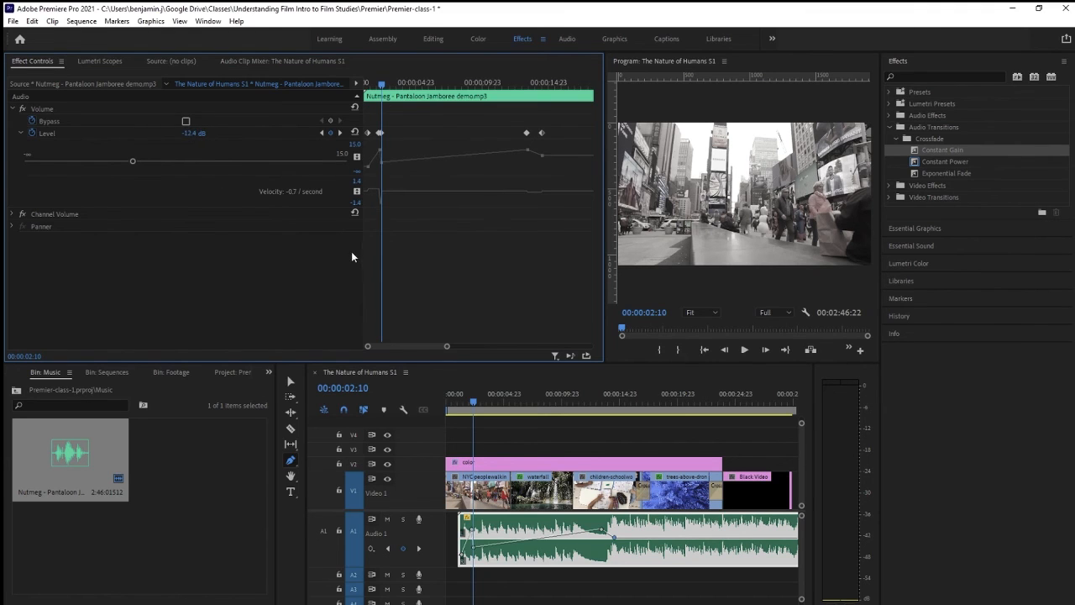
key("ctrl+z")
key("ctrl+z")
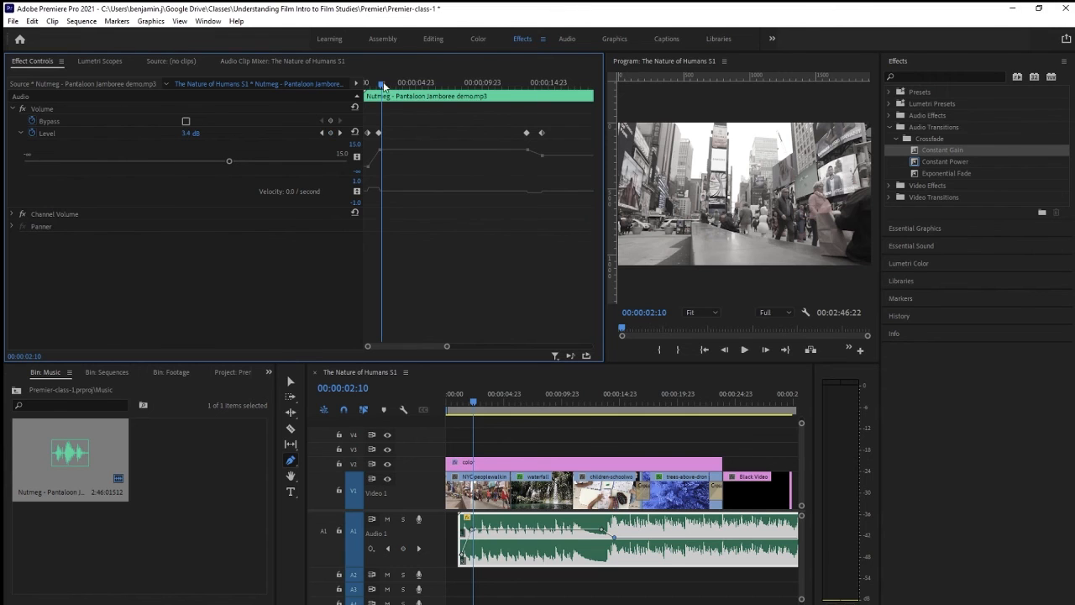
Go back to the music's second volume keyframe and set its level to 0 dB
left_click_drag(382, 84, 404, 82)
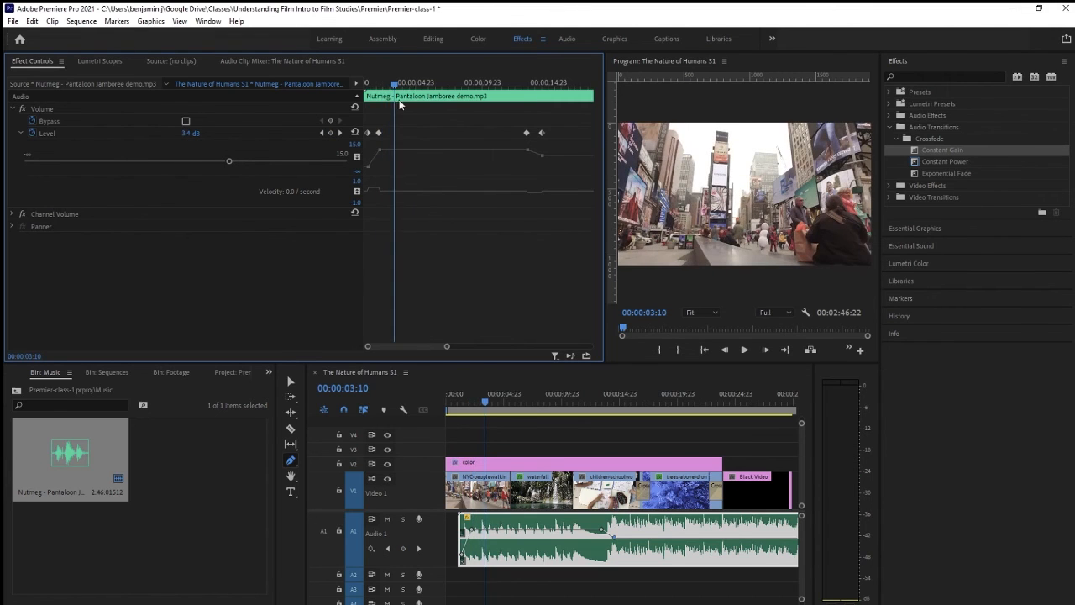
left_click(321, 133)
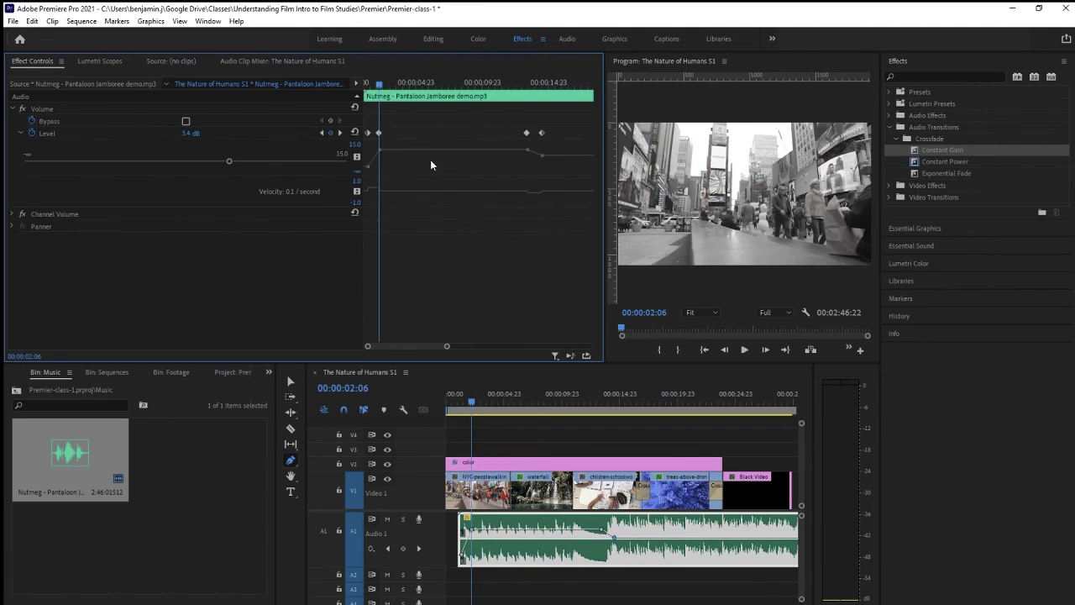
left_click_drag(229, 162, 203, 160)
left_click(192, 133)
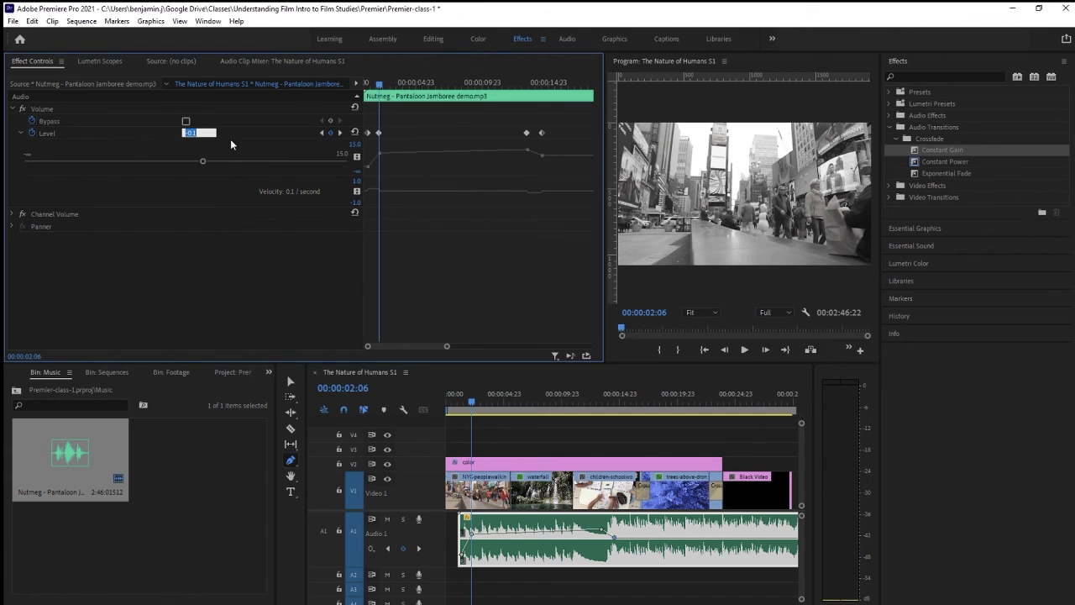
type("0")
key("Tab")
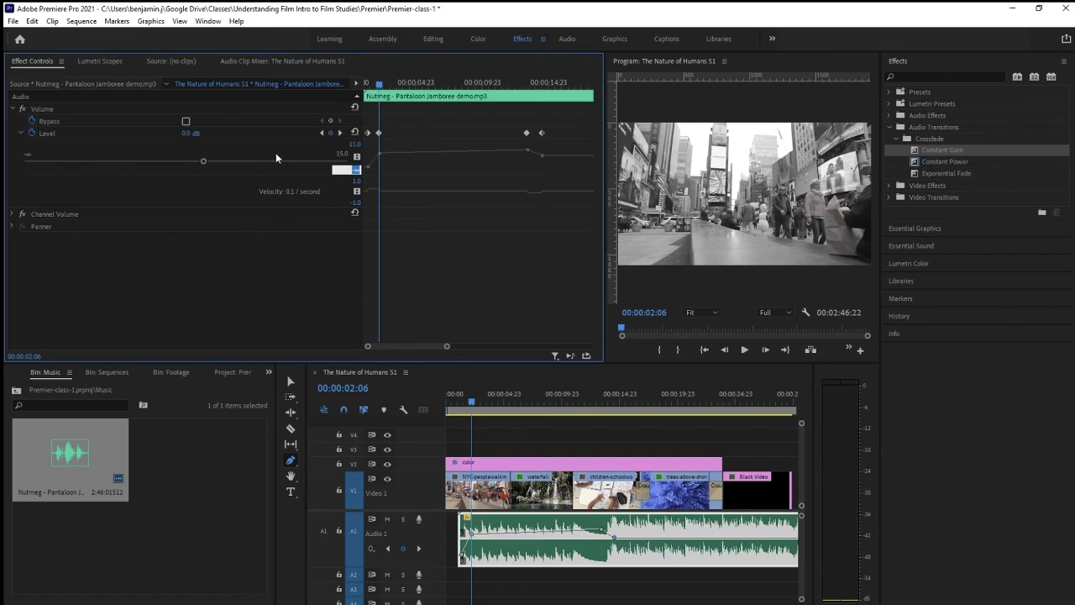
Go to the music's third volume keyframe, beneath the children-schoolwork clip, and set its level to 0 dB
left_click(340, 132)
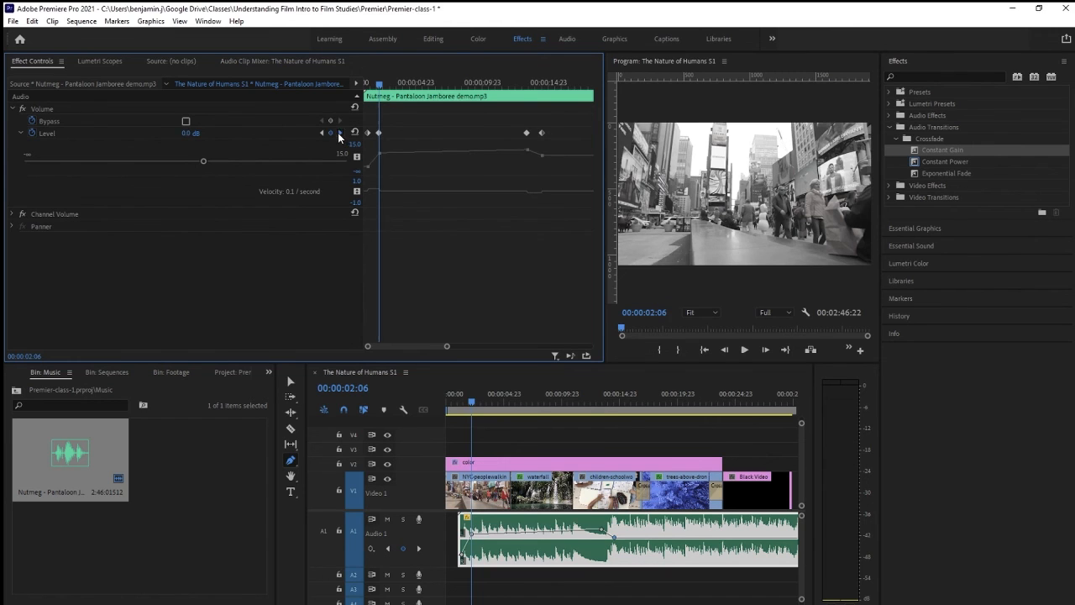
left_click(192, 132)
type("0")
key("Tab")
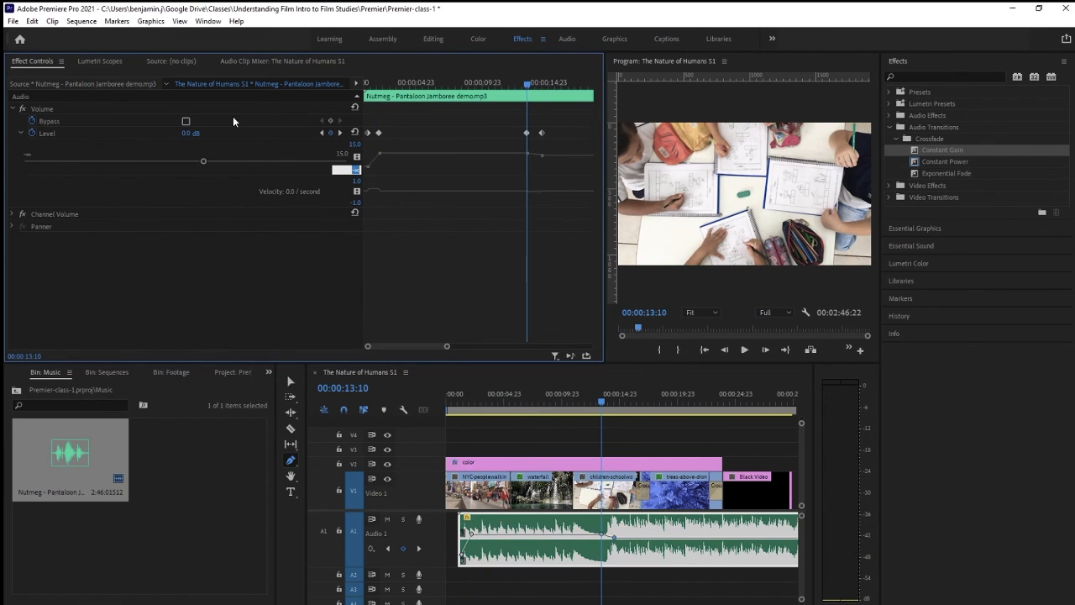
Set the music's fourth volume keyframe to -12 dB and move the playhead back before the volume drop
left_click(337, 133)
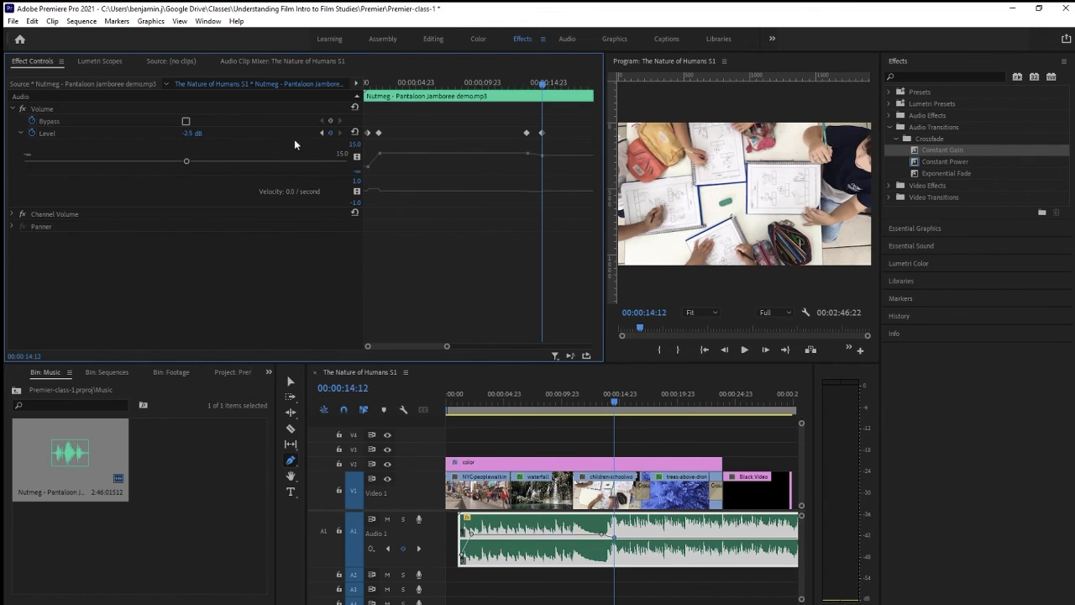
left_click(190, 132)
type("-12")
key("Tab")
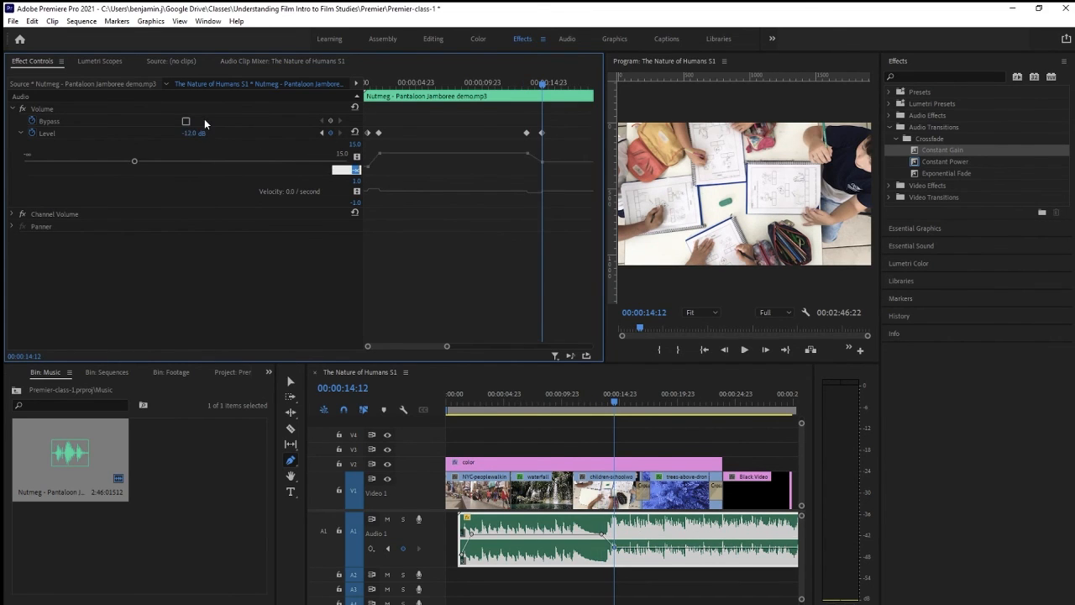
left_click_drag(545, 91, 527, 85)
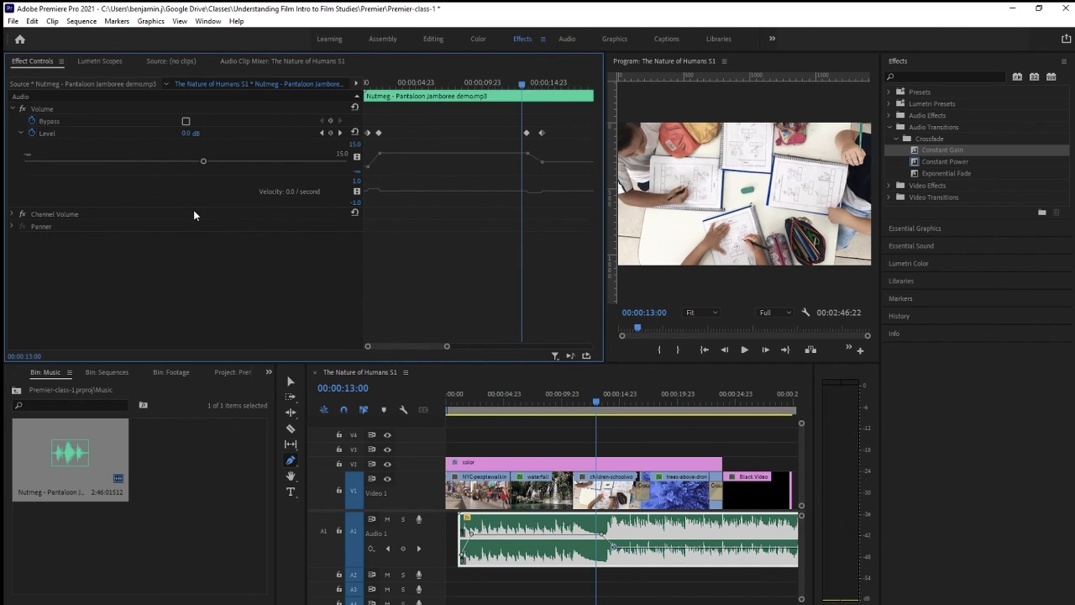